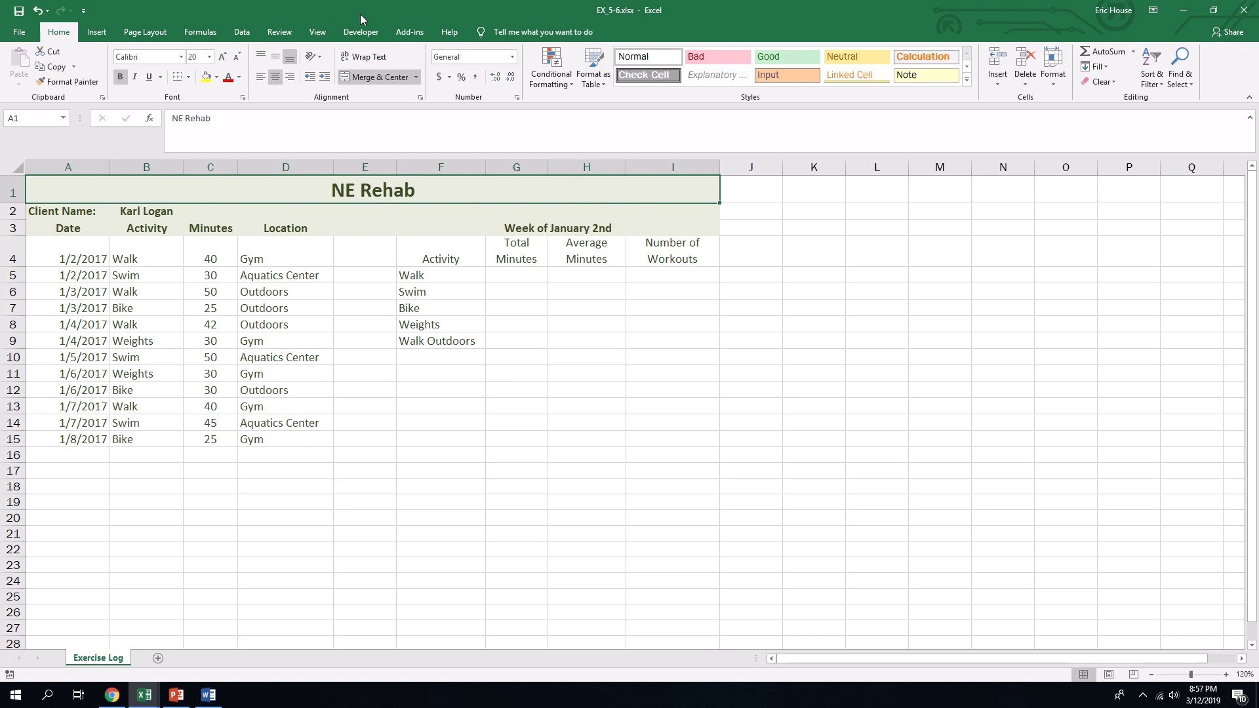
Save a copy of the workbook in the Downloads folder under the name "ex activity"
click(19, 38)
click(46, 163)
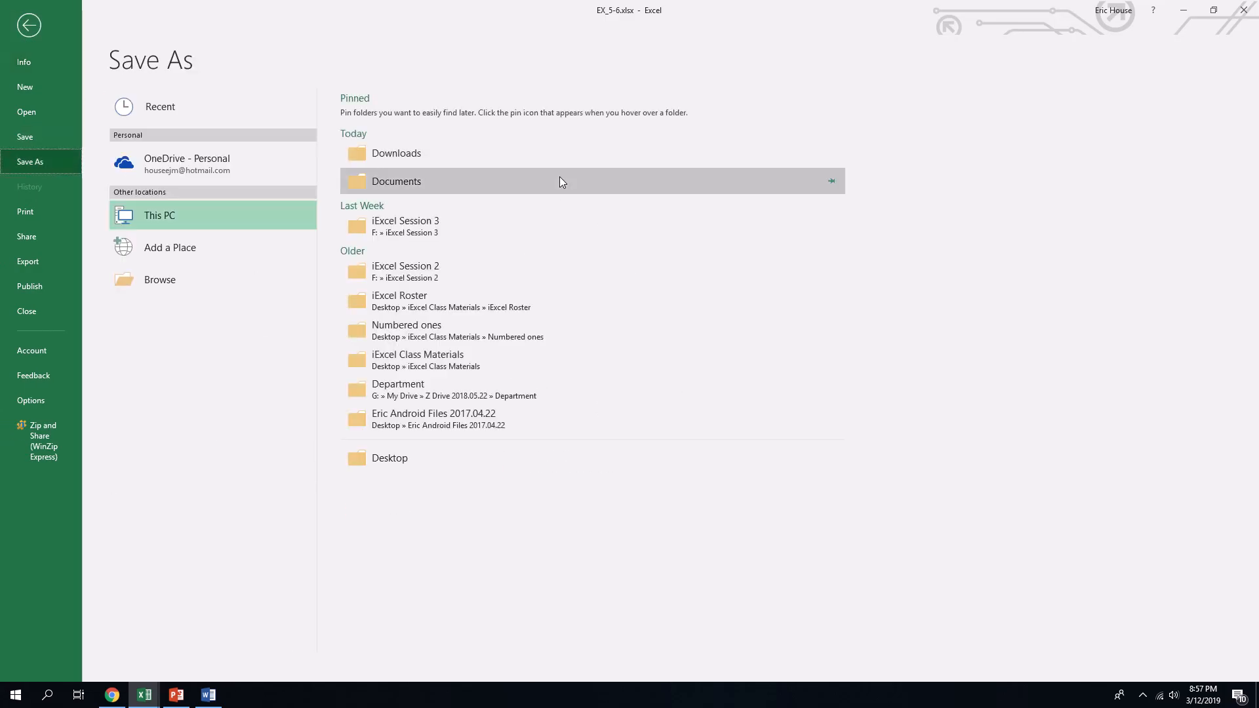
click(181, 288)
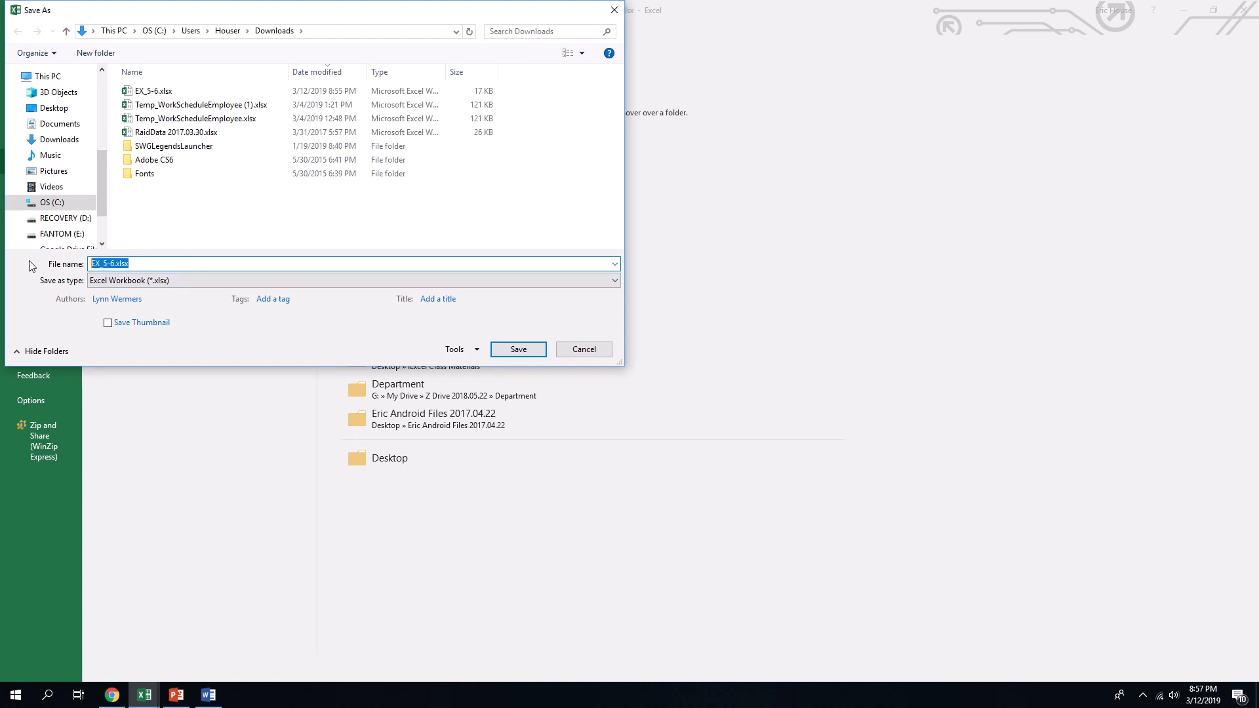
text(ex)
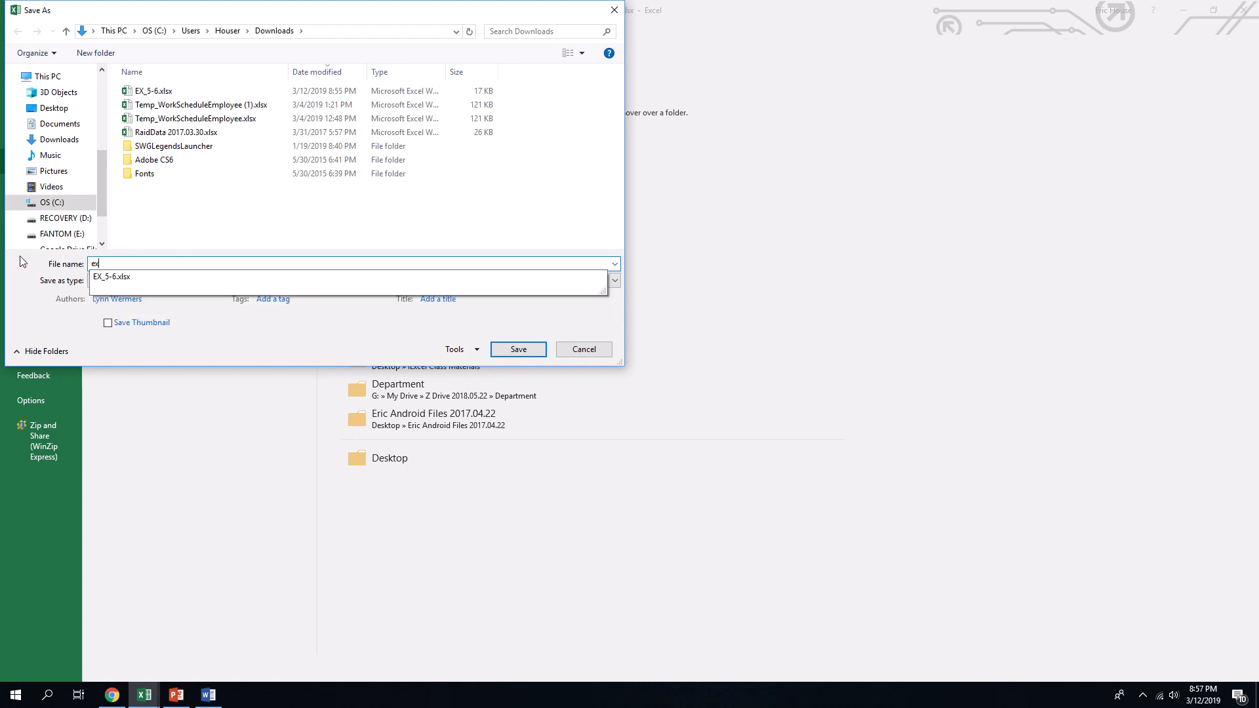
text( ac)
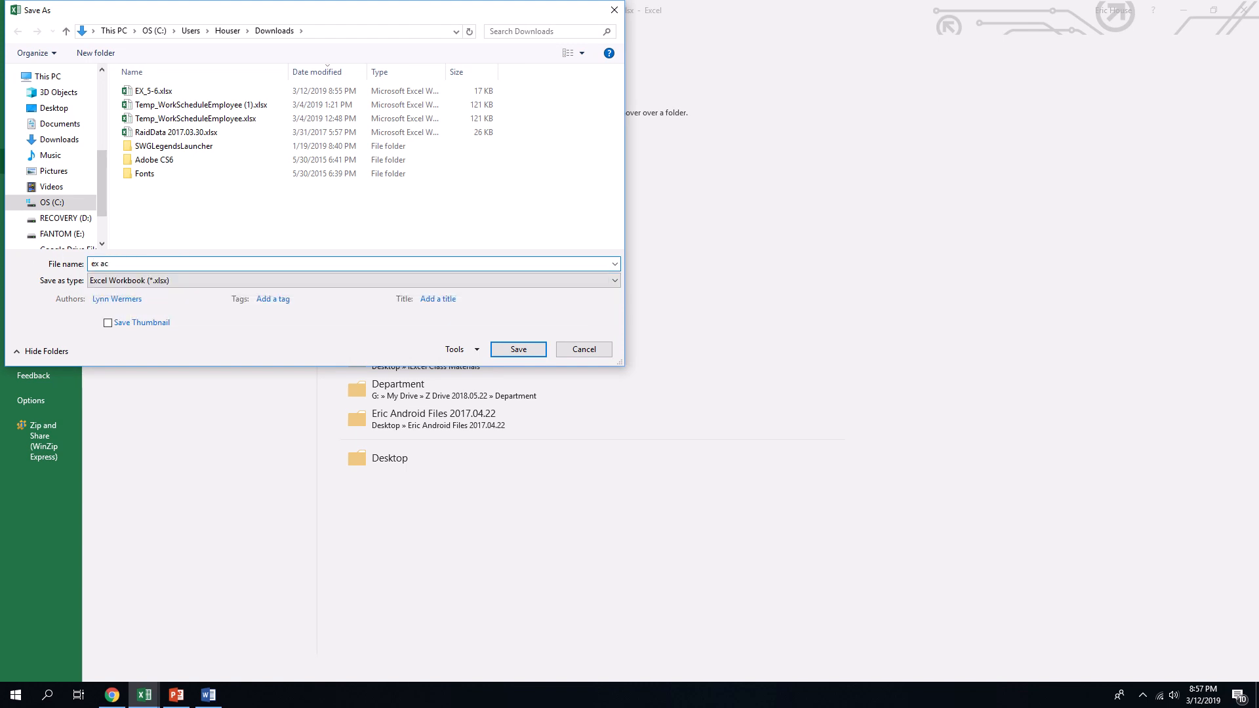
text(tivity)
click(518, 349)
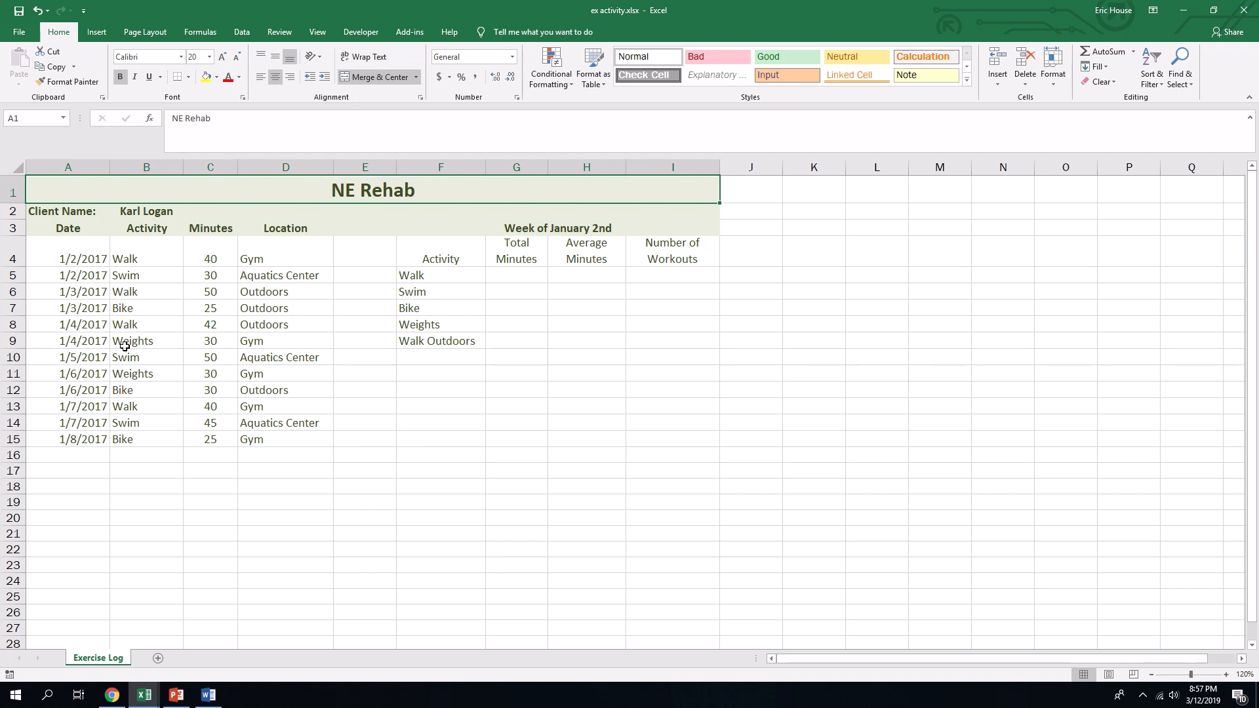
Insert a SUMIF function in cell G5 for the total minutes of the Walk activity
click(516, 276)
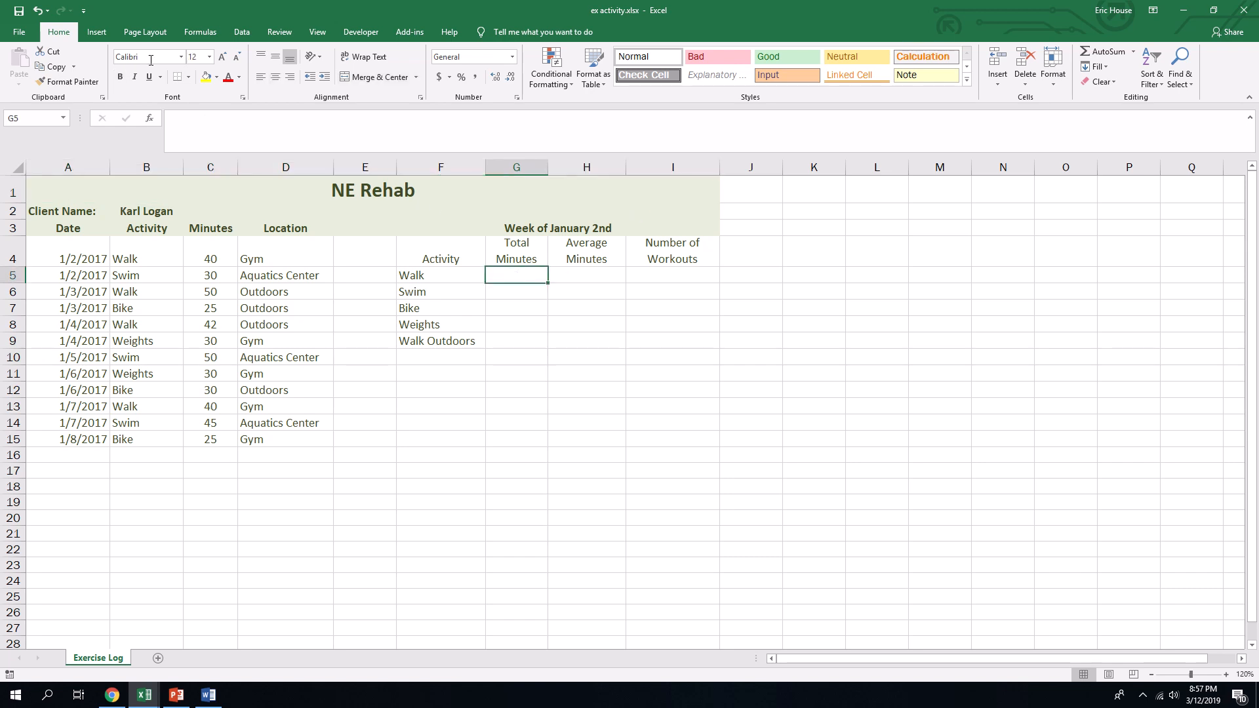
click(210, 27)
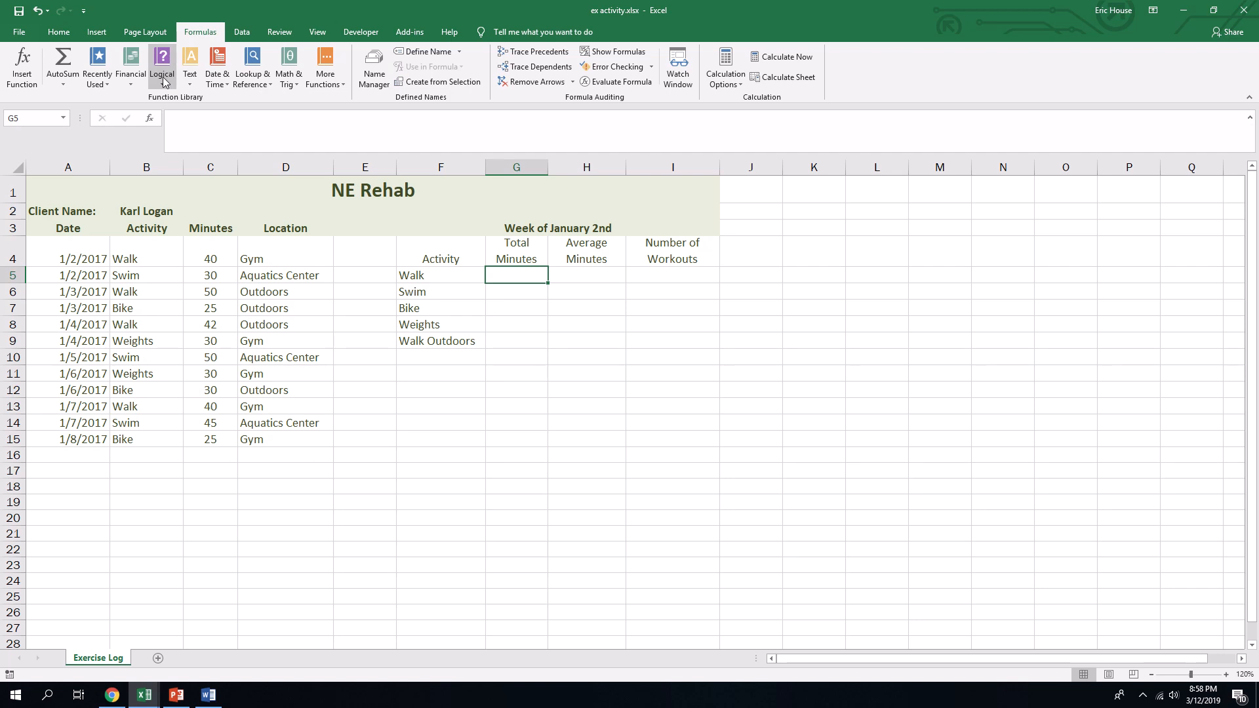
mouse_move(422, 2)
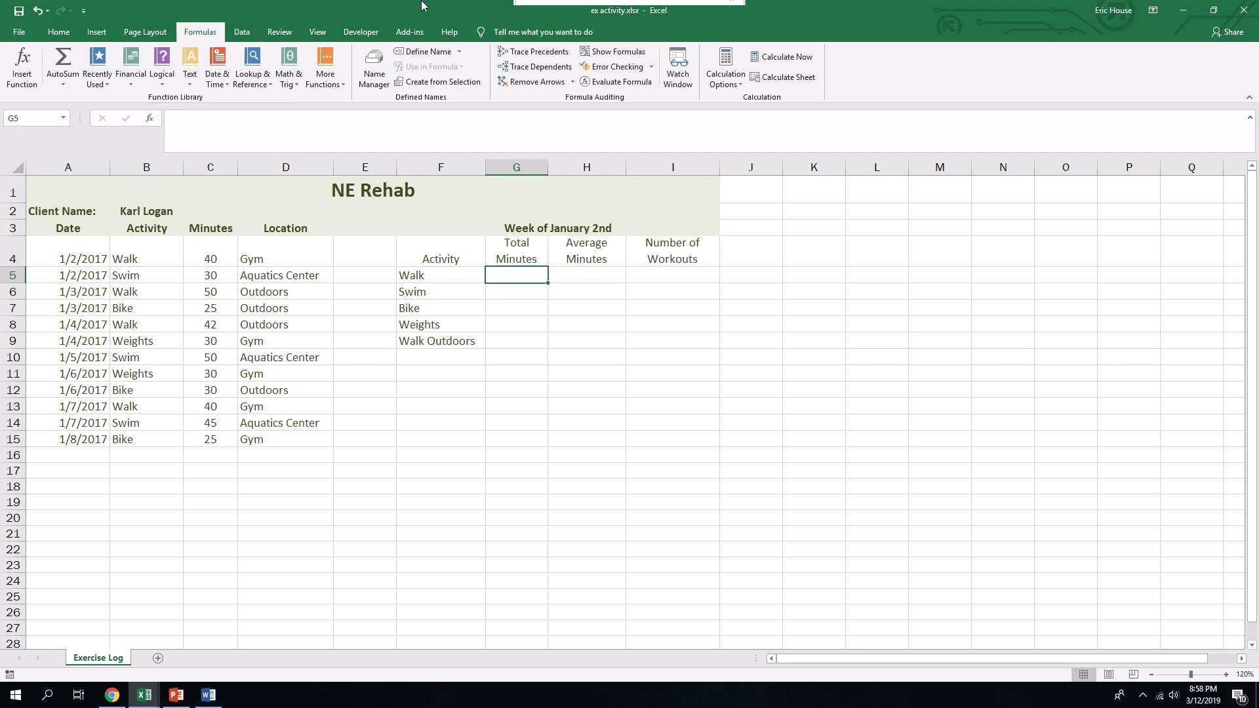
click(580, 27)
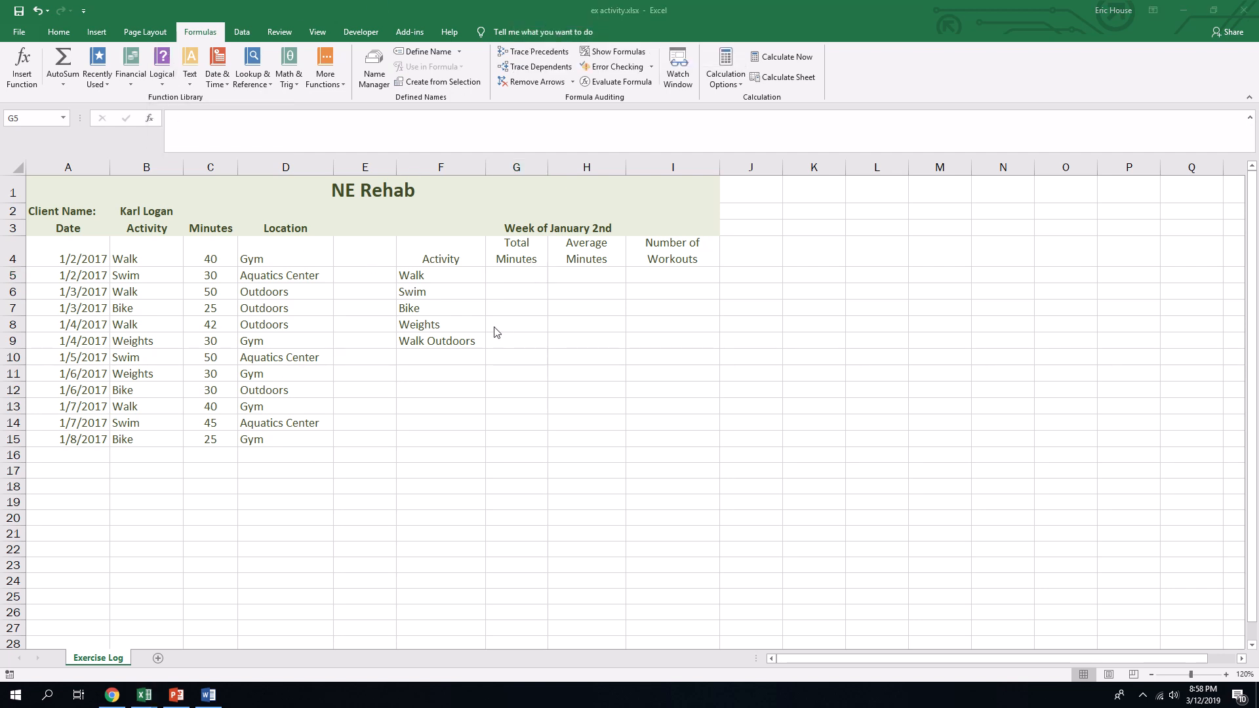
click(291, 70)
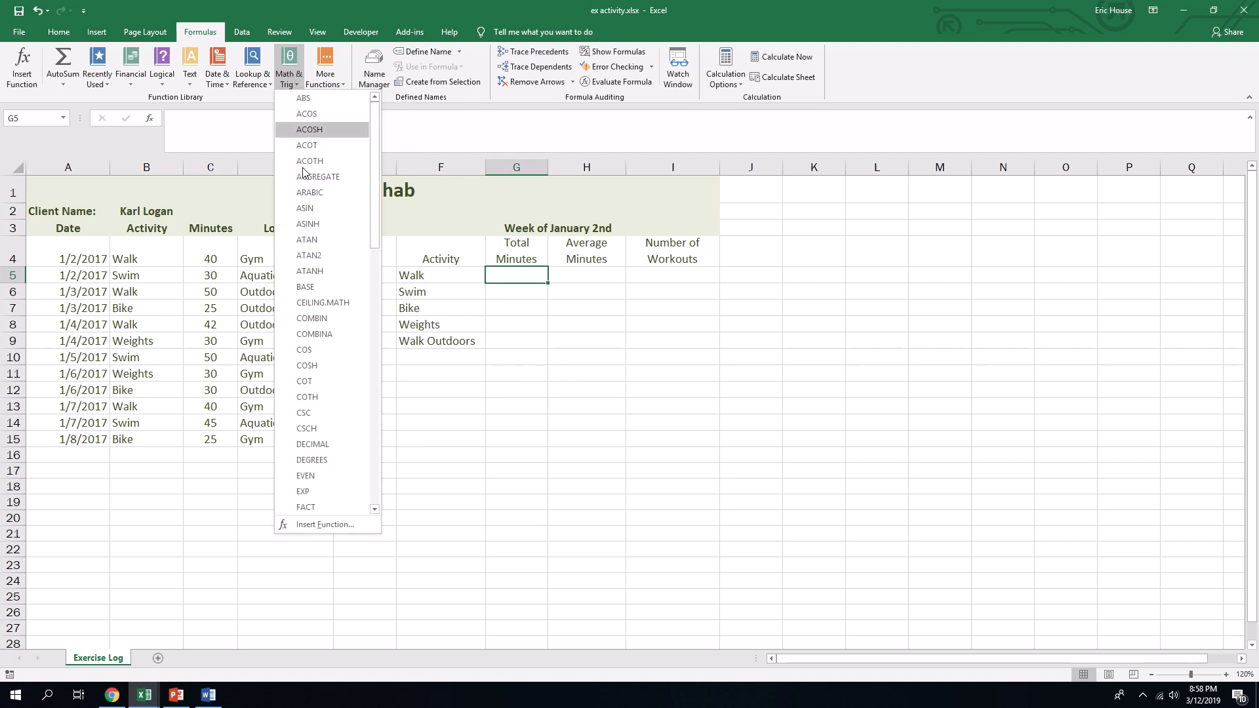
scroll(305, 230, down, 13)
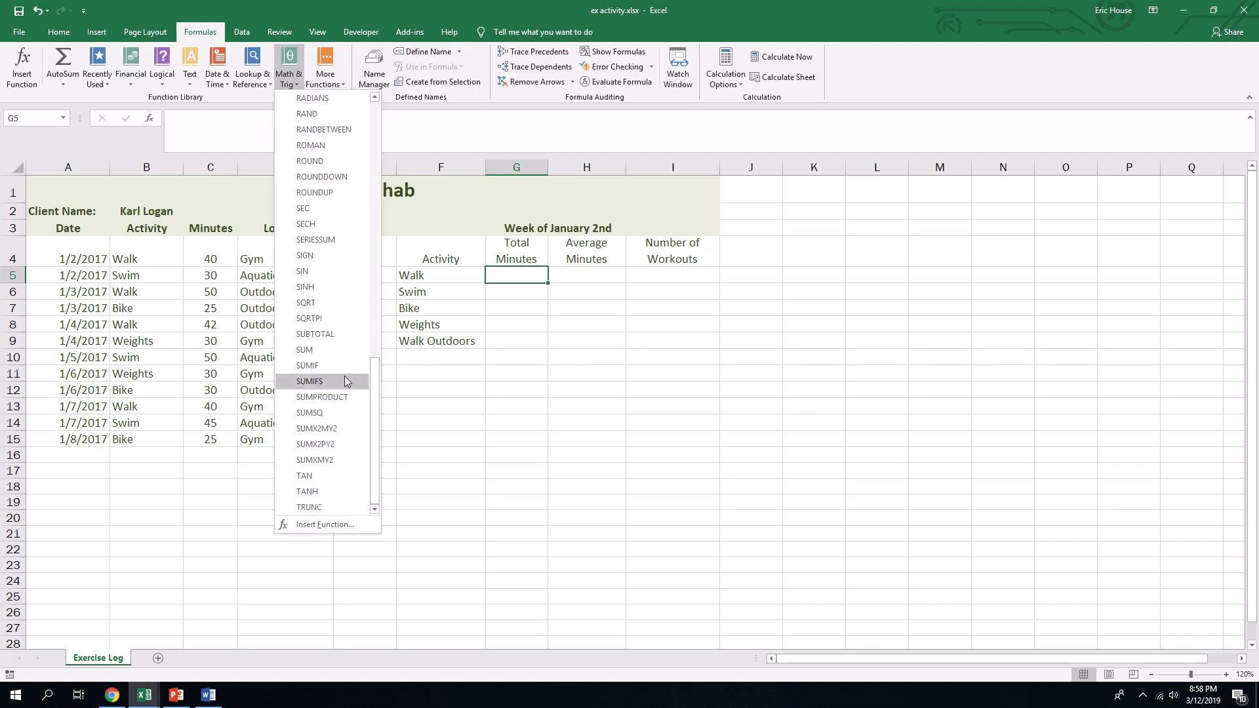
click(333, 369)
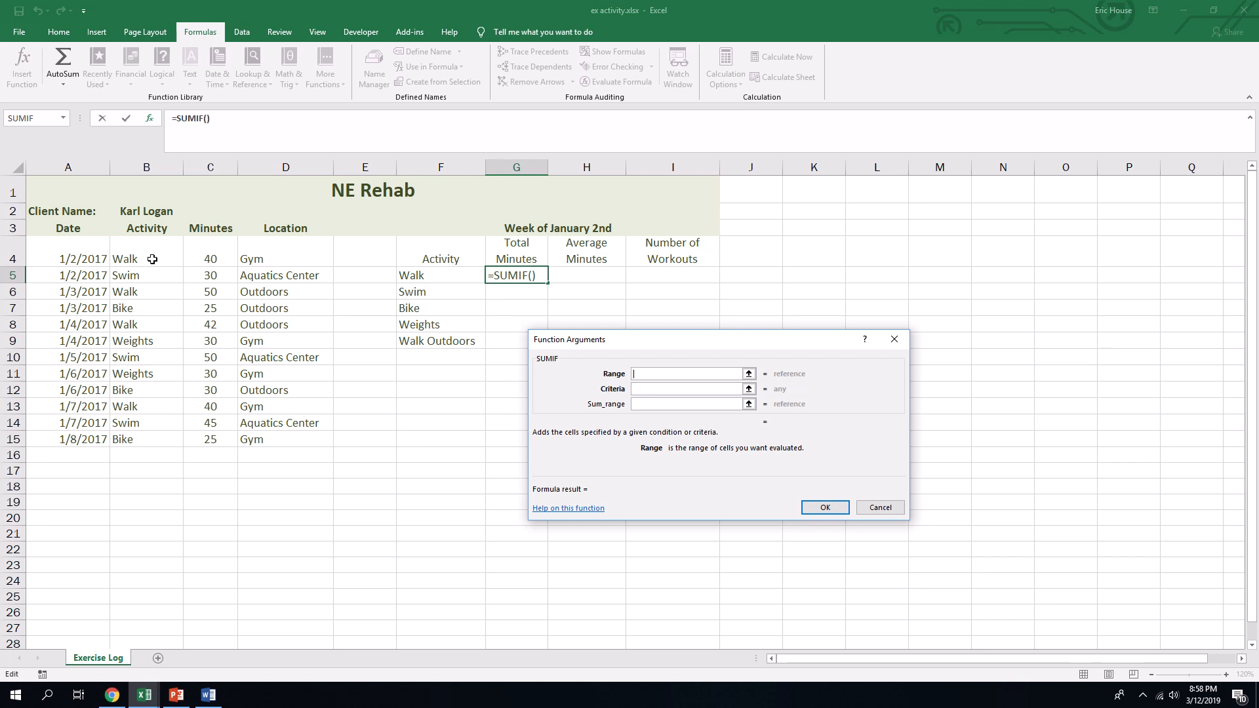
Complete the SUMIF with range B4:B15, criteria F5 and sum range C4:C15, and copy the formula down through G8
drag(152, 259, 150, 443)
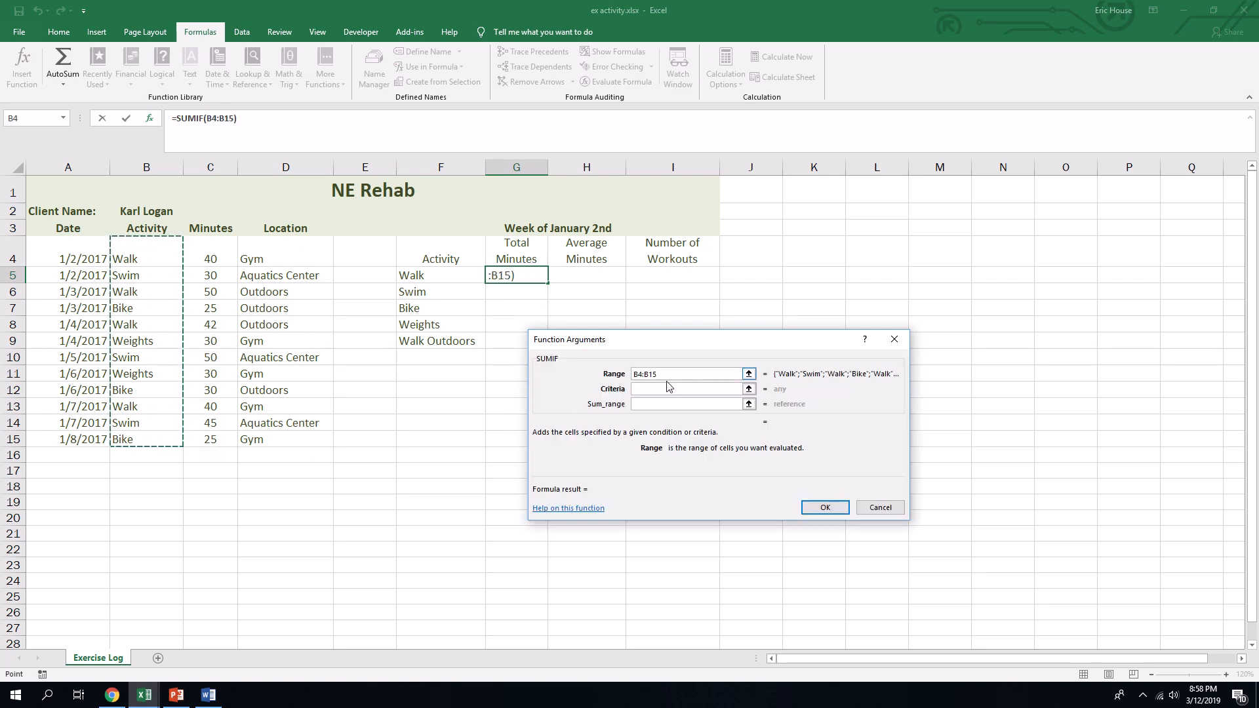
click(654, 390)
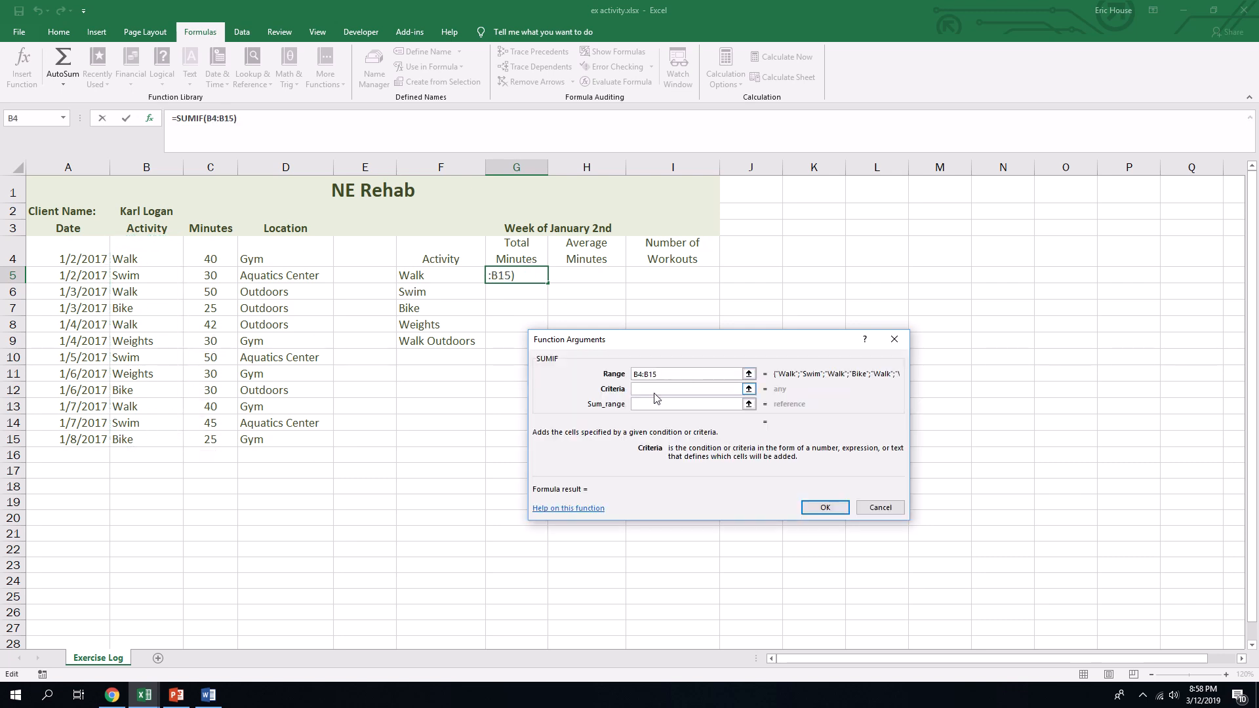
click(448, 279)
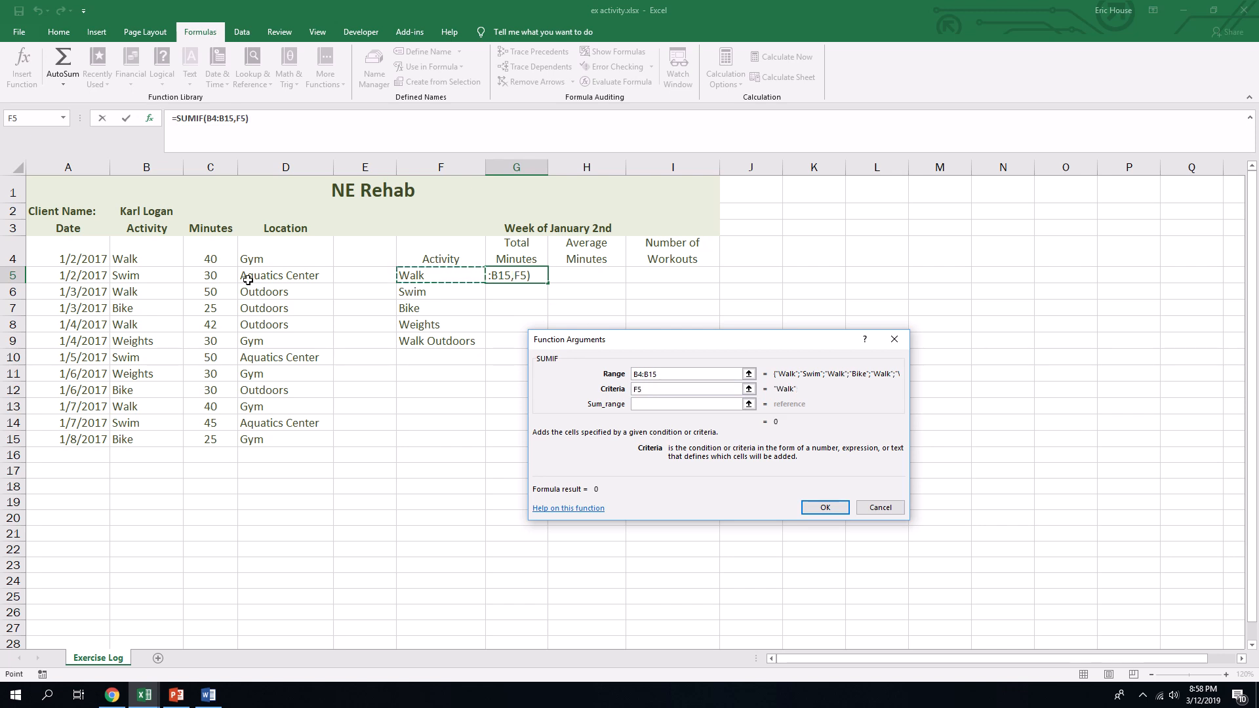
click(678, 403)
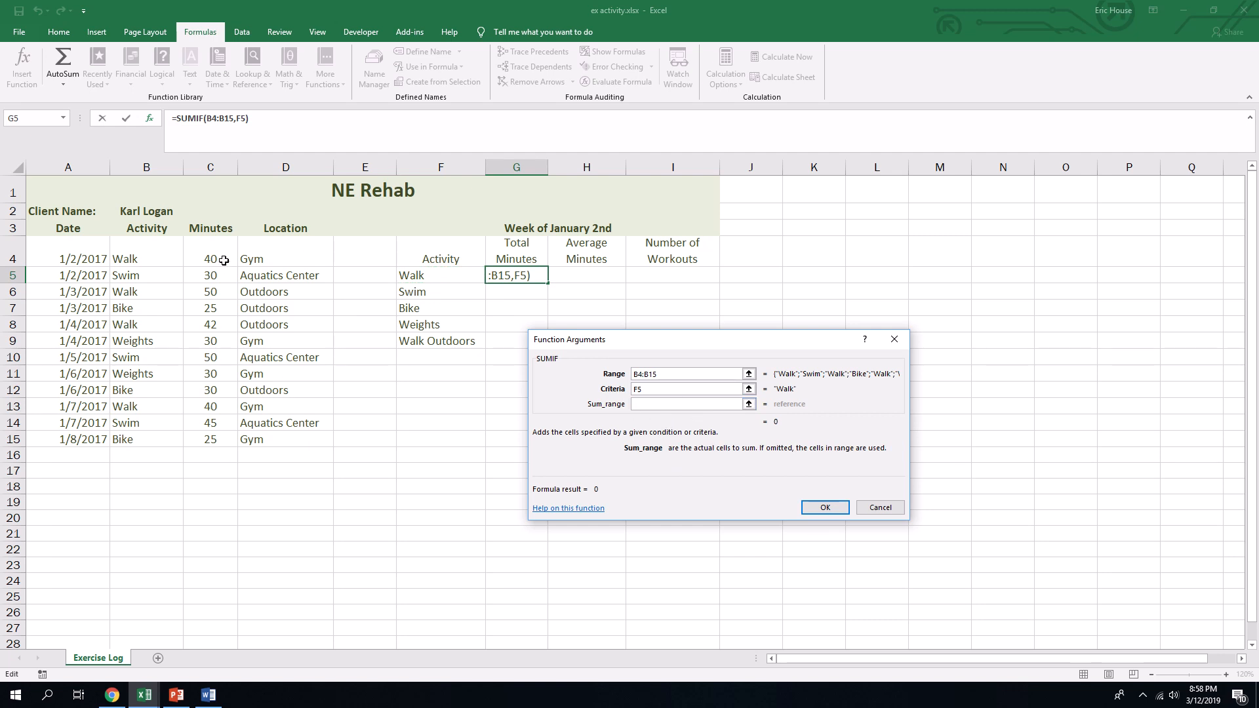
drag(220, 257, 226, 441)
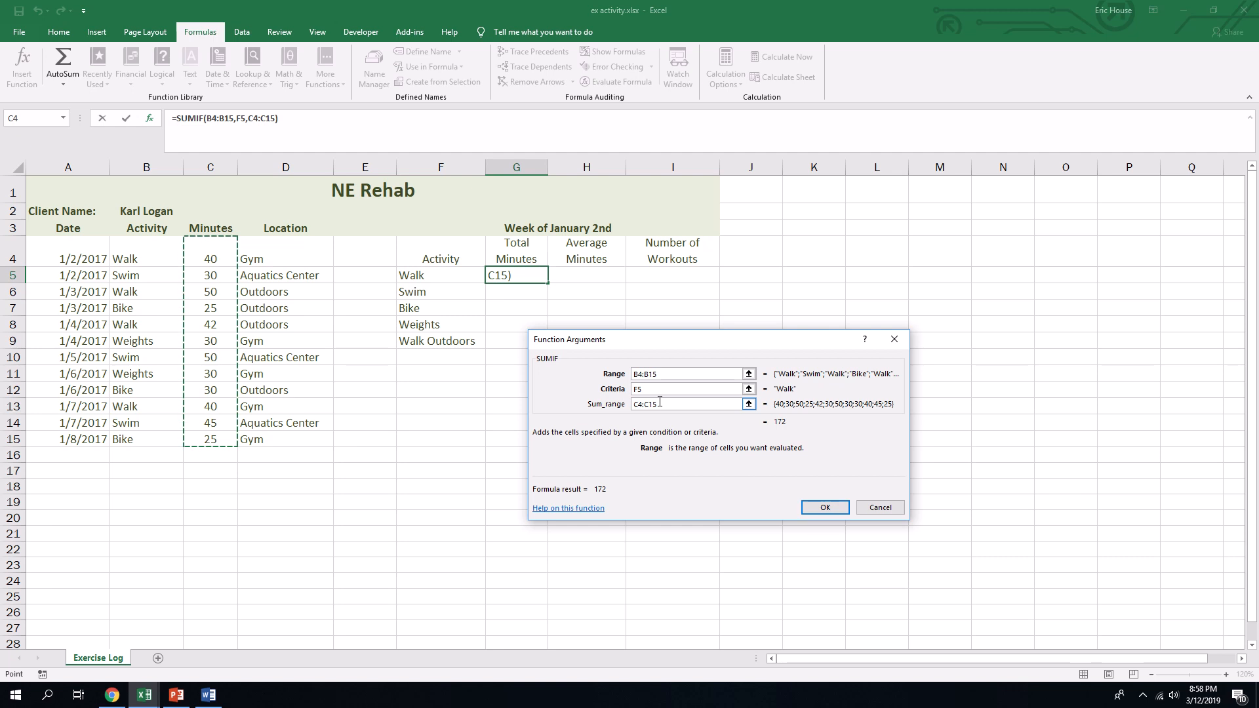
click(825, 507)
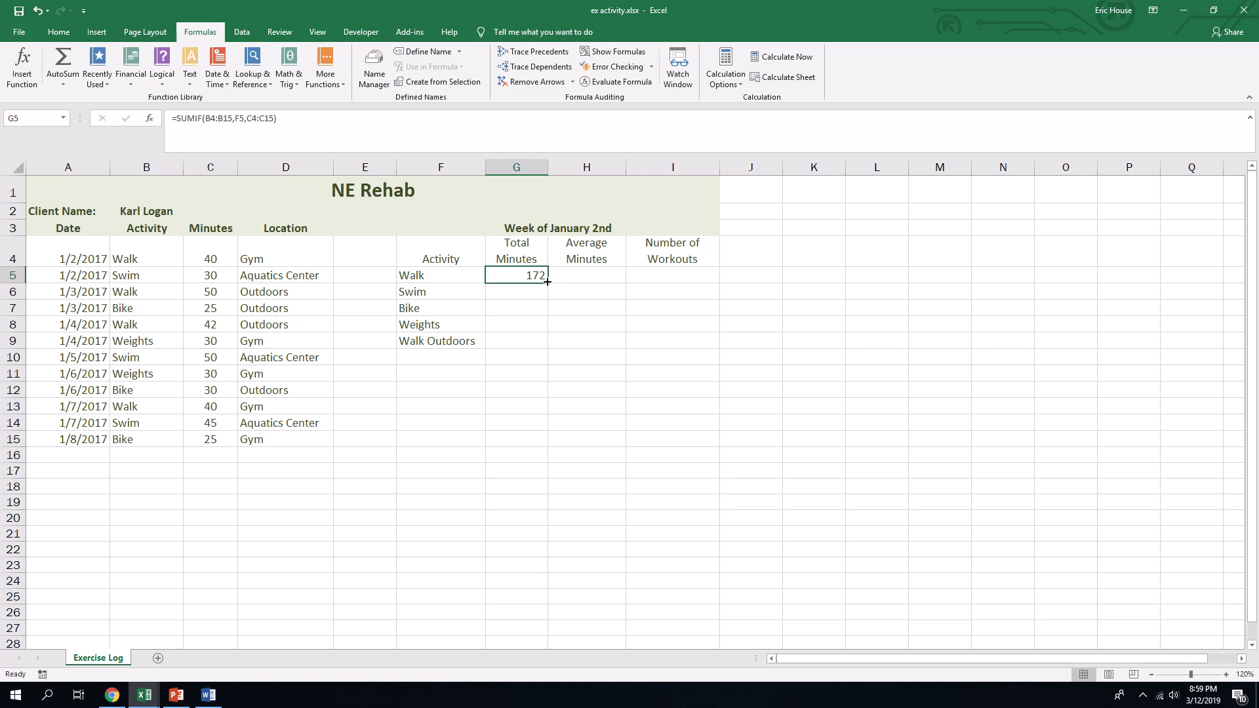
drag(548, 281, 543, 326)
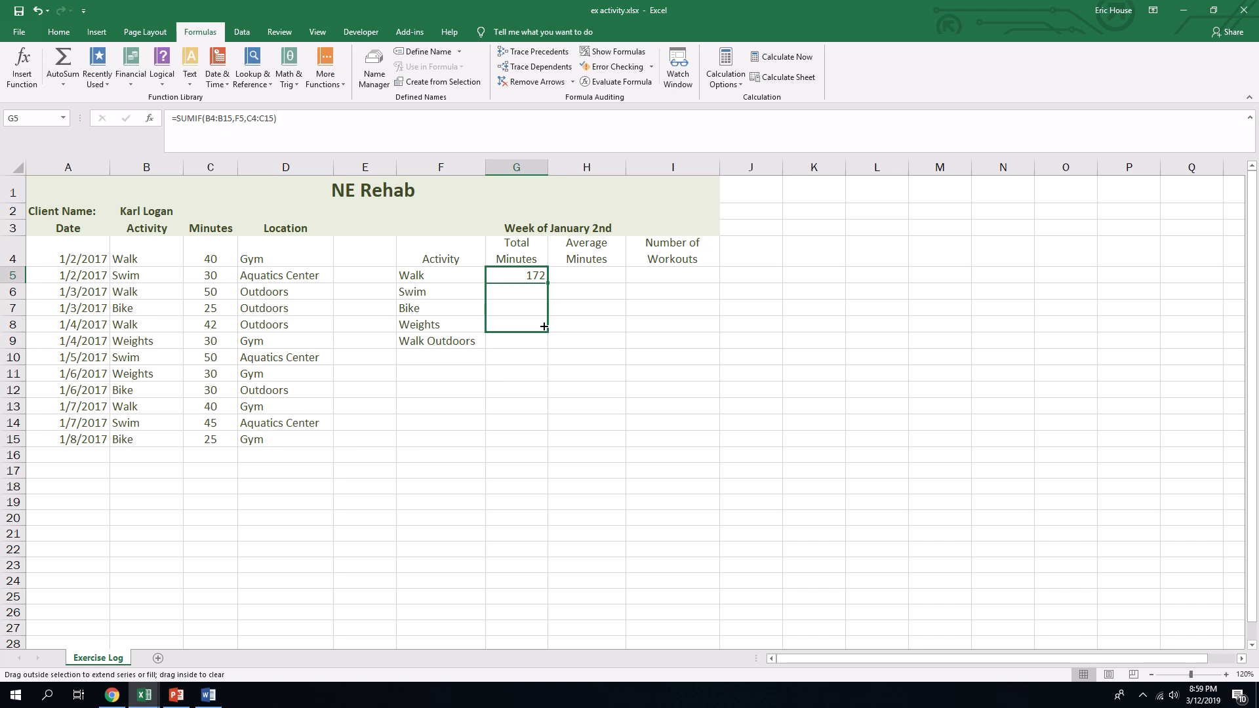
drag(543, 326, 543, 326)
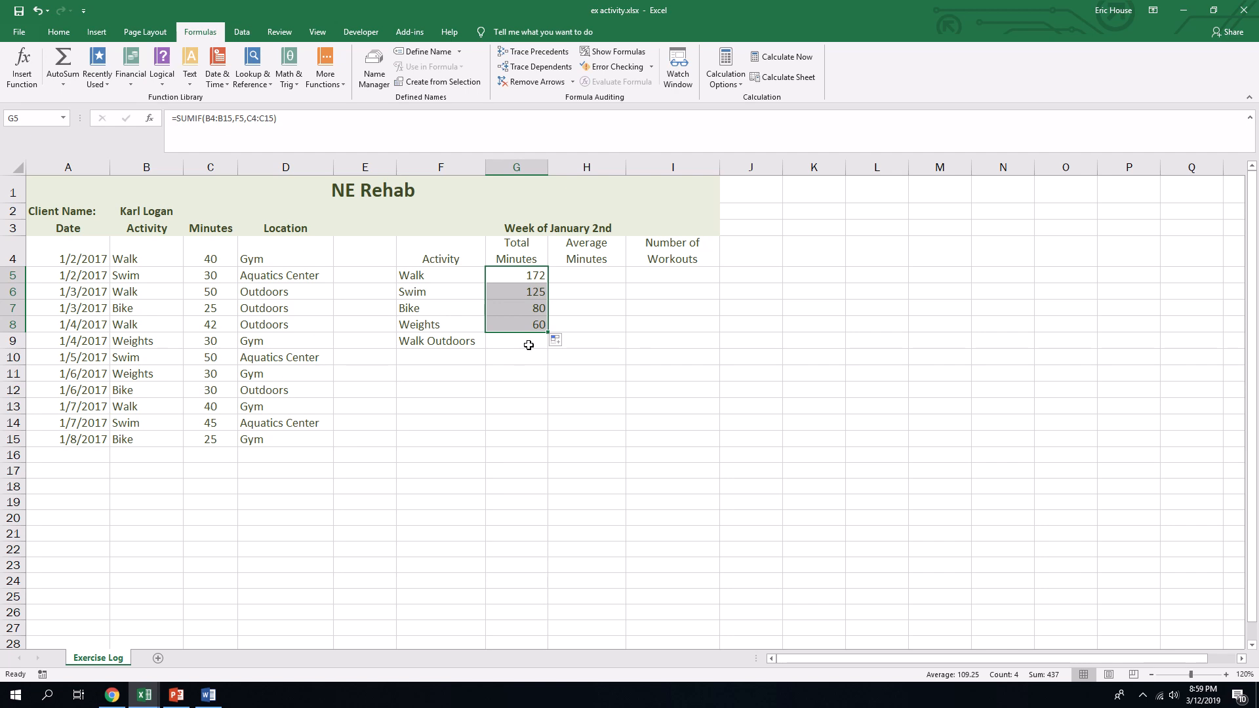
Insert an AVERAGEIF function in cell H5 for the average minutes of the Walk activity
click(574, 274)
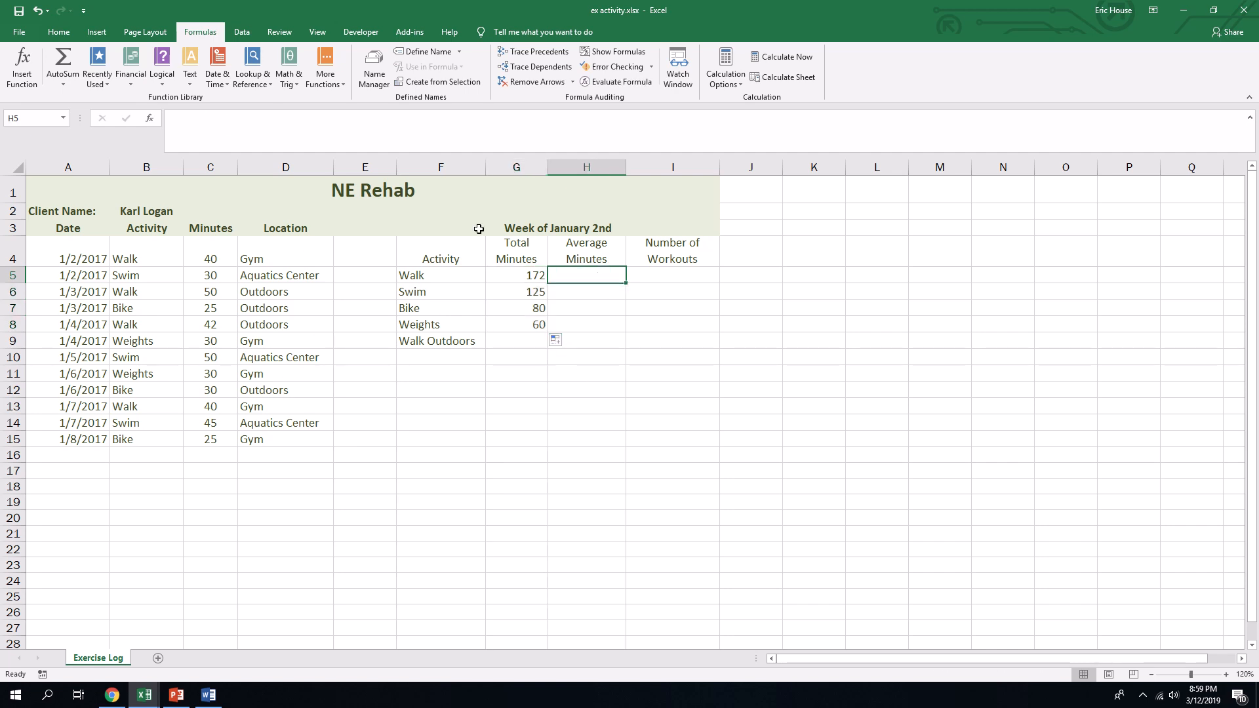
mouse_move(451, 4)
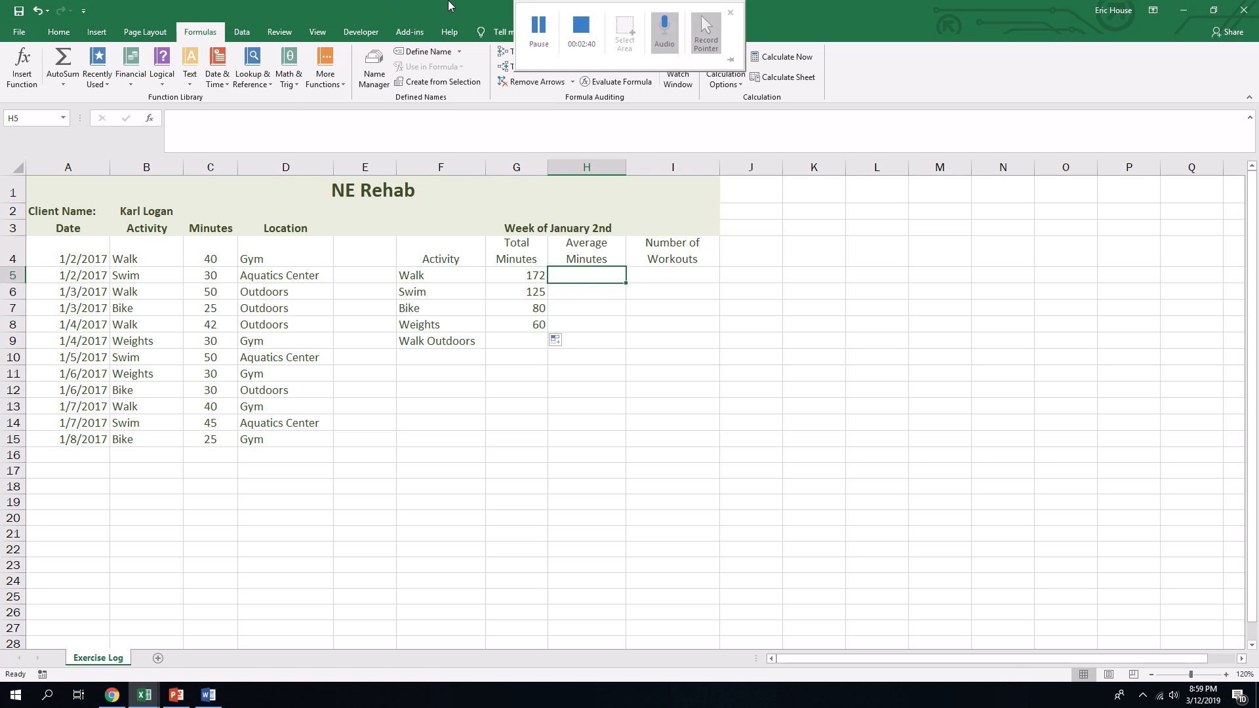
click(534, 25)
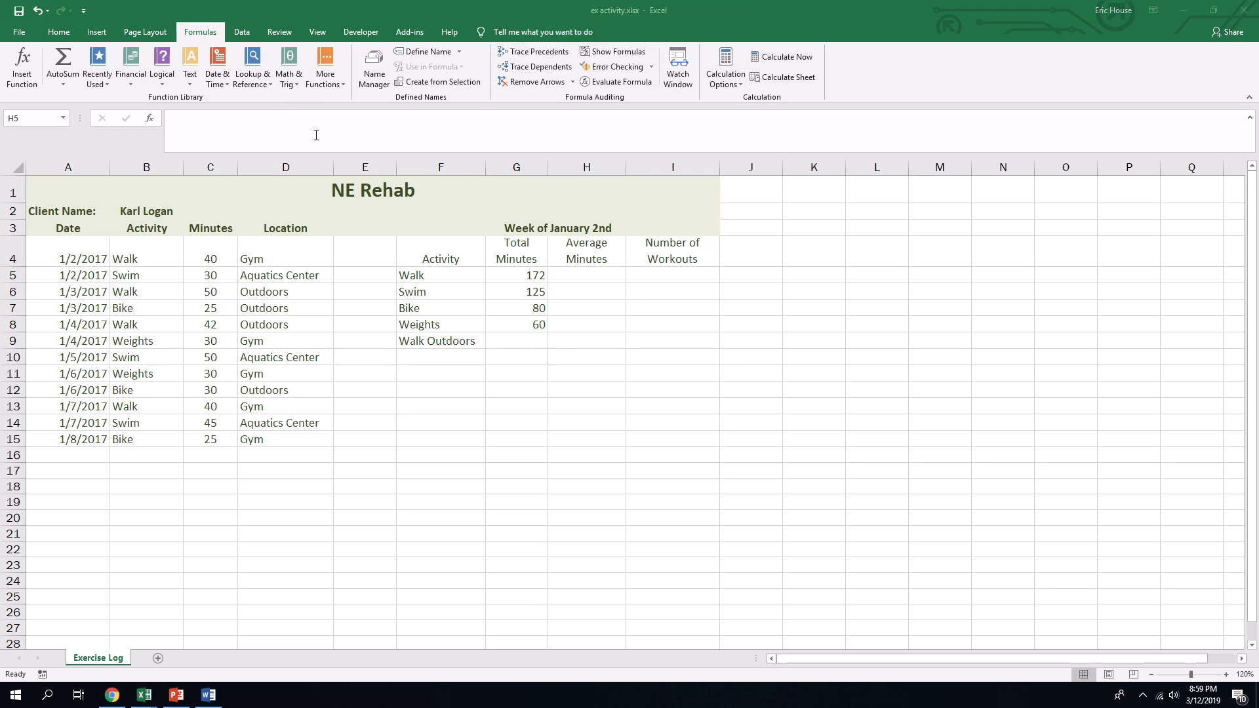
click(326, 82)
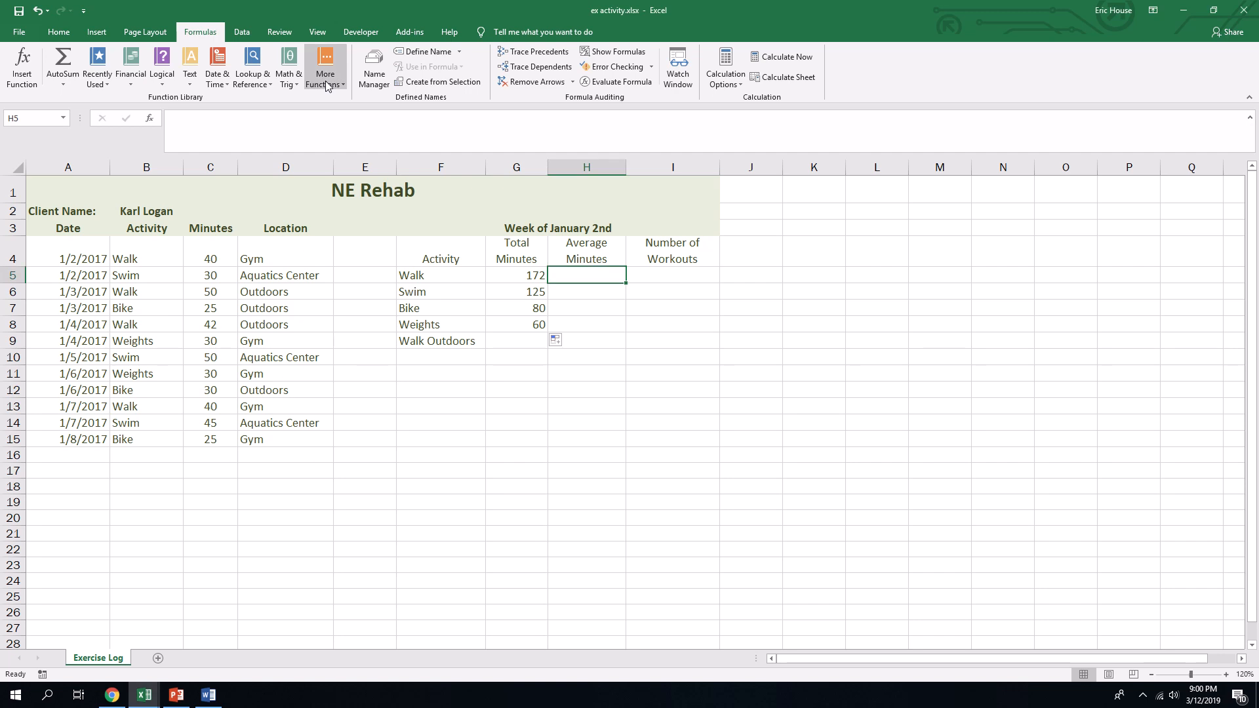
click(326, 82)
mouse_move(339, 99)
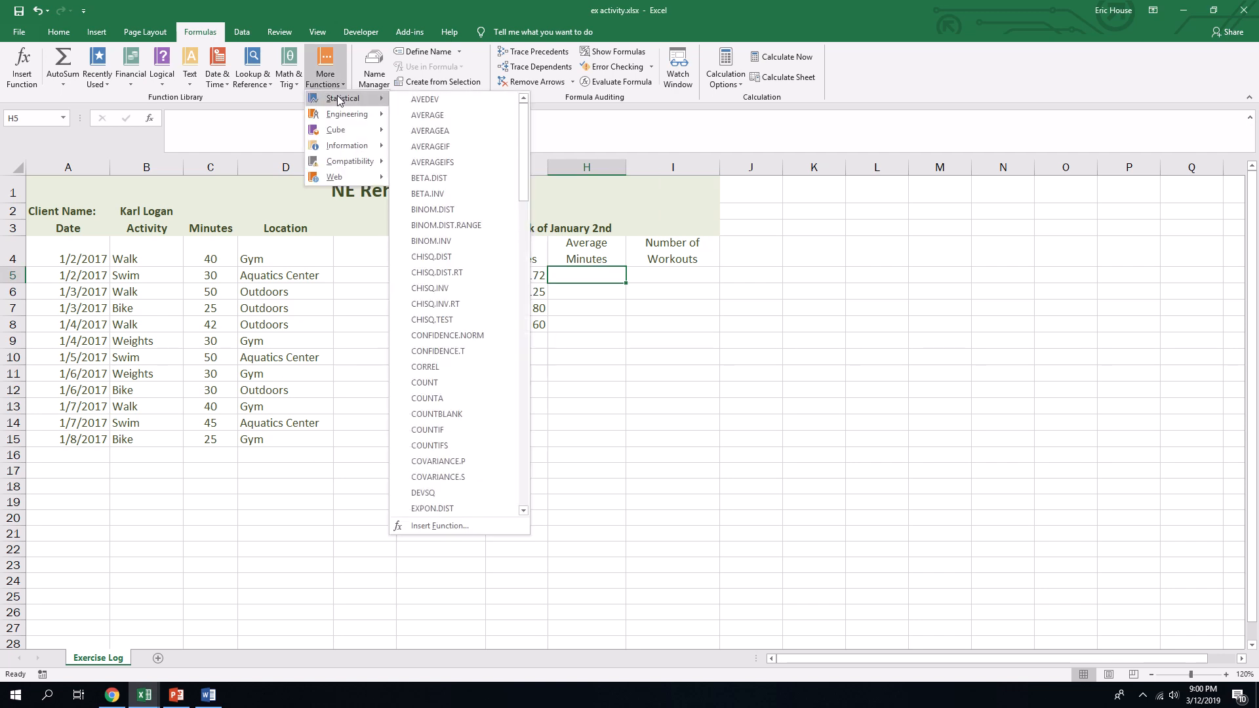
click(454, 147)
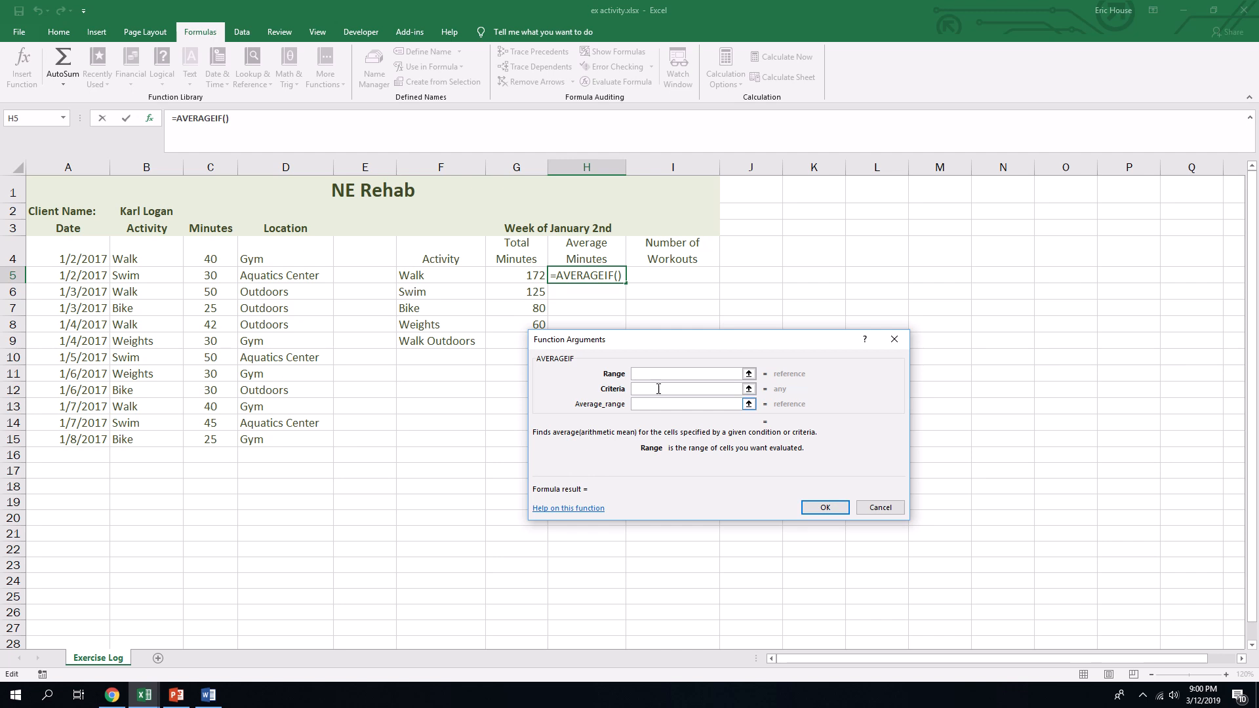
Complete the AVERAGEIF with range B4:B15, criteria F5 and average range C4:C15, and copy the formula down through H8
drag(671, 341, 686, 331)
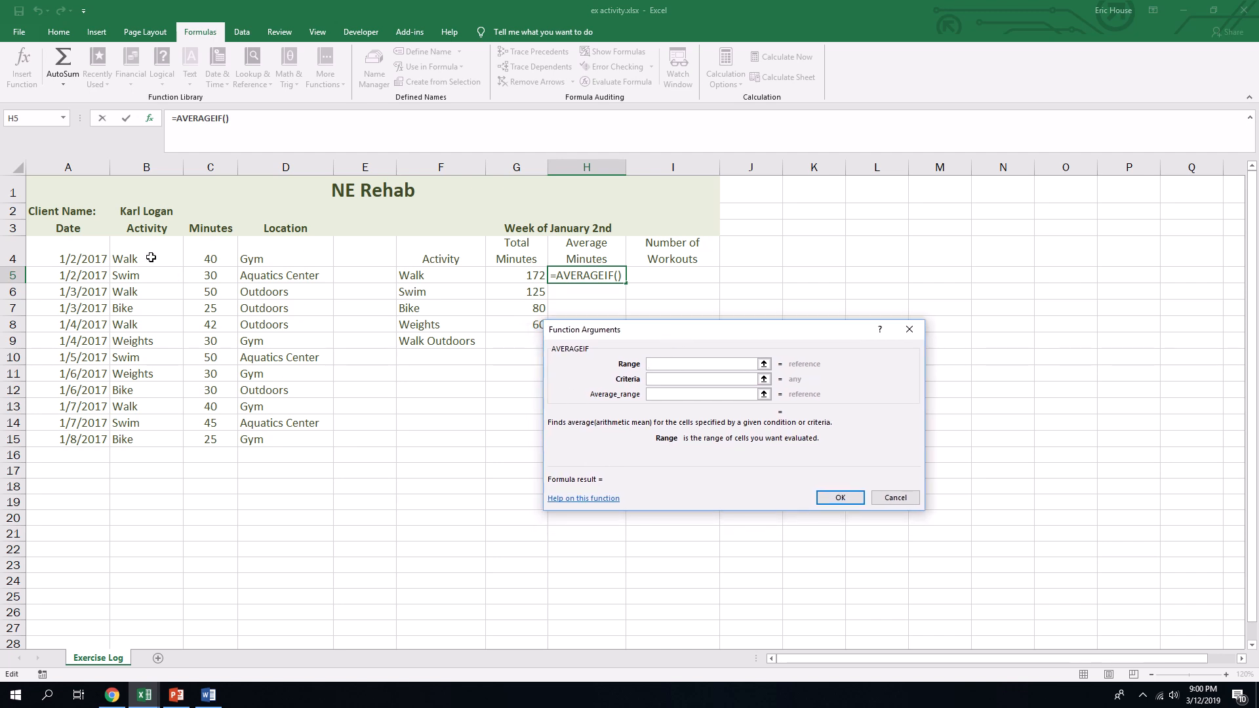
drag(152, 259, 150, 439)
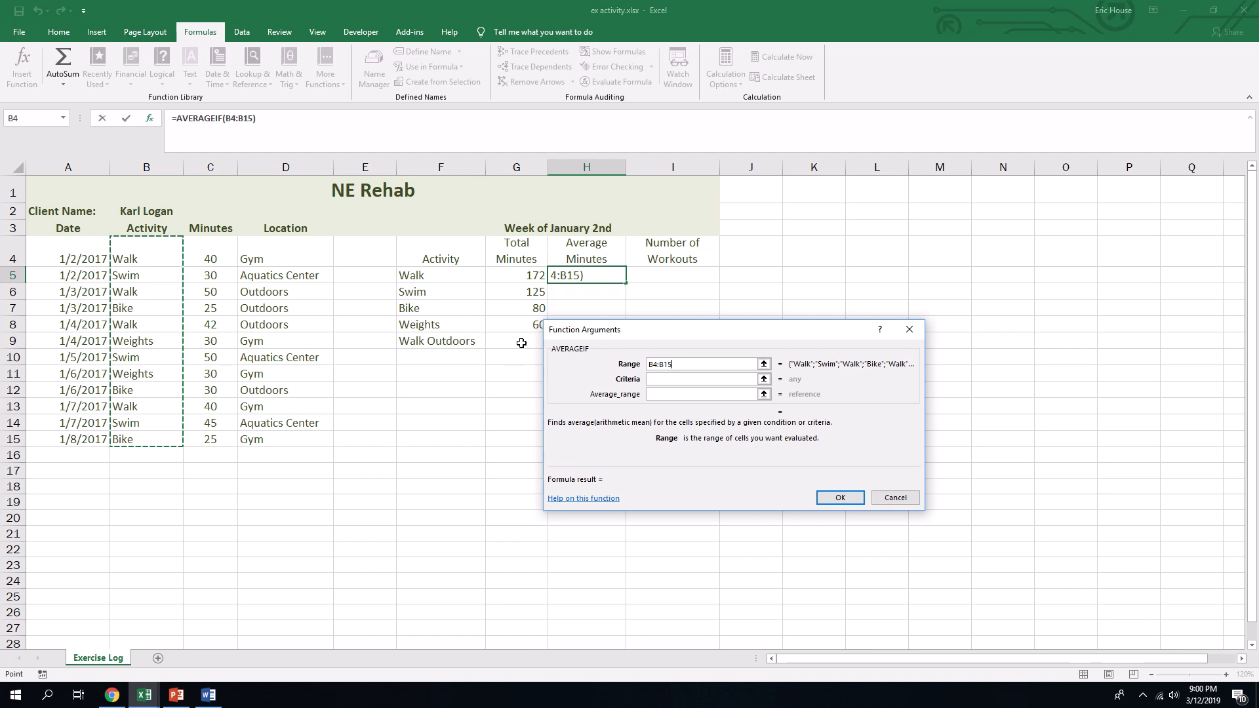
click(664, 379)
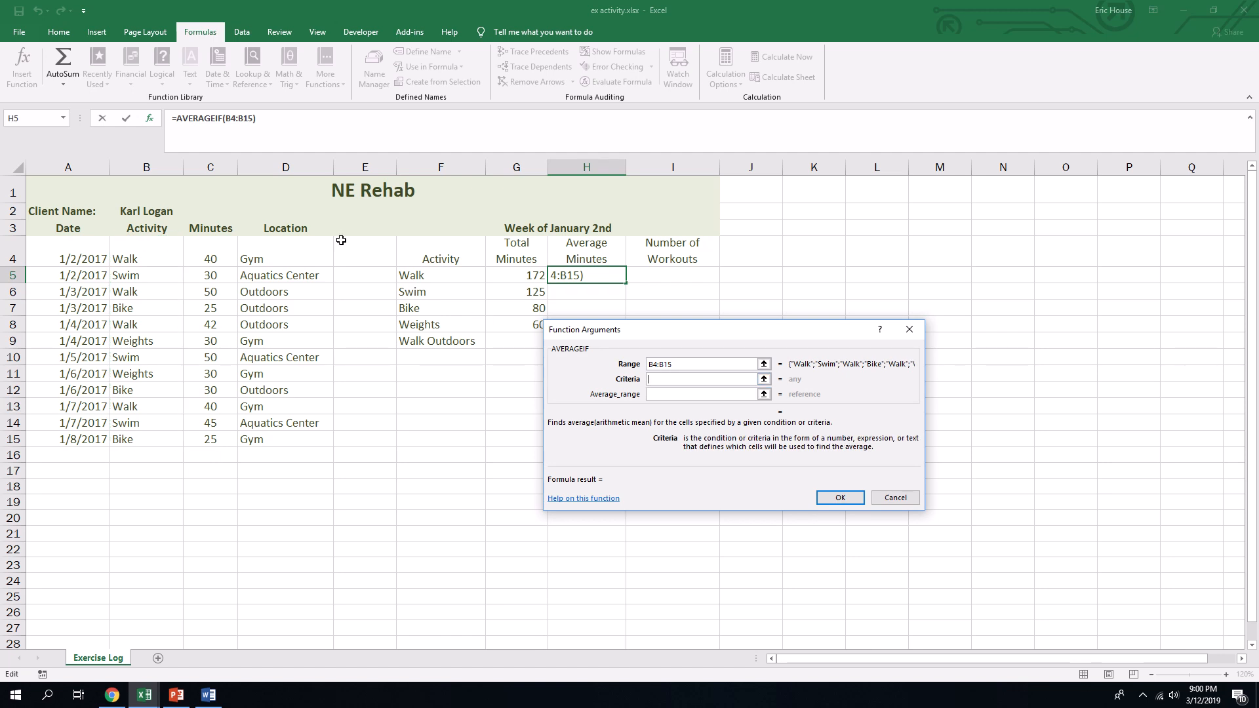
click(449, 277)
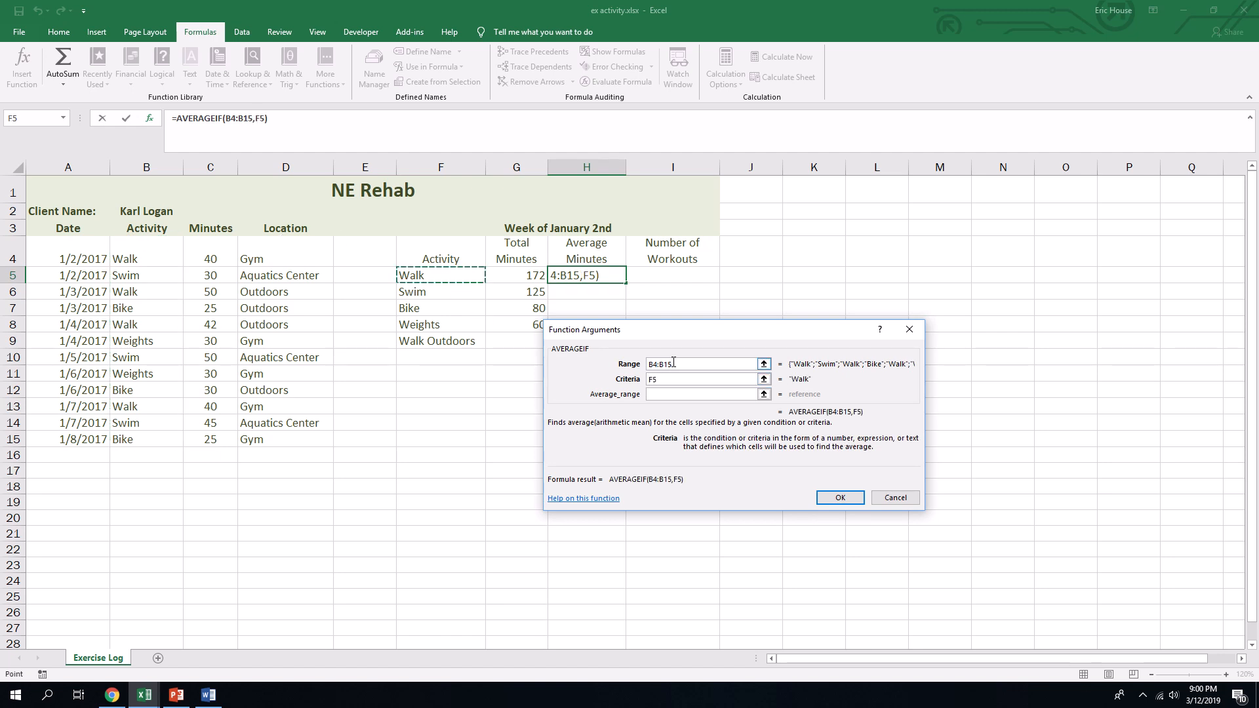
click(661, 393)
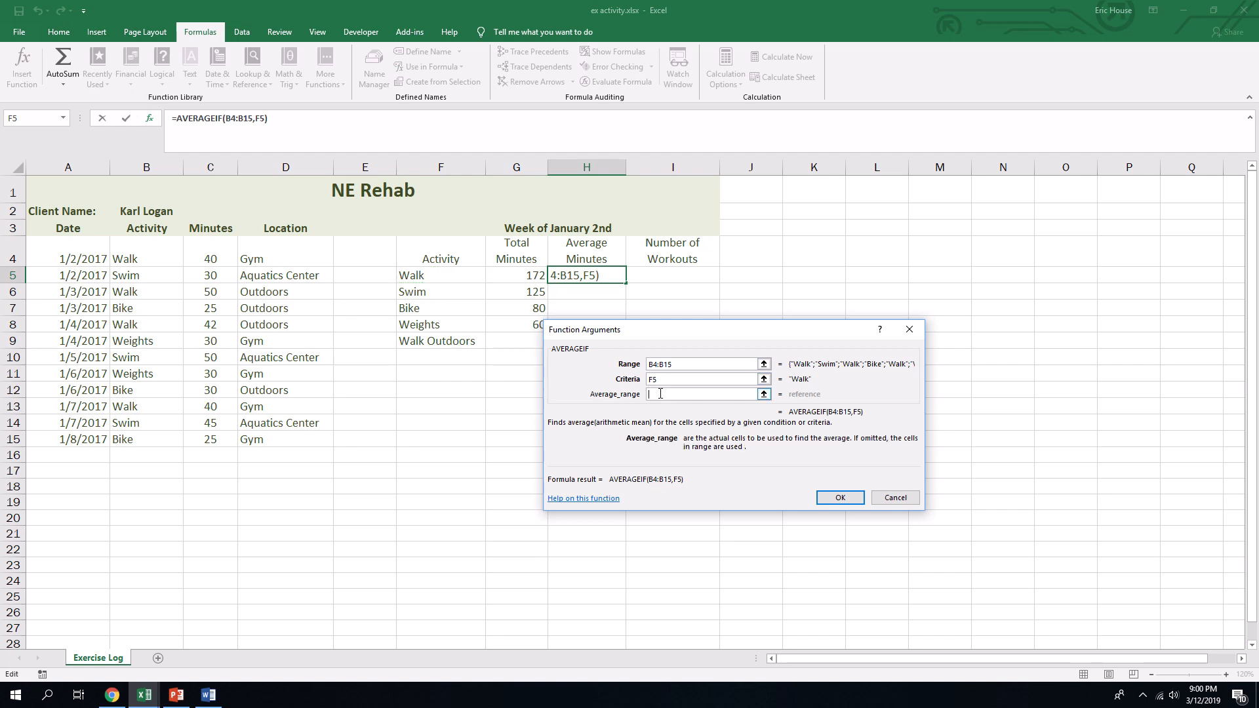
drag(216, 259, 230, 441)
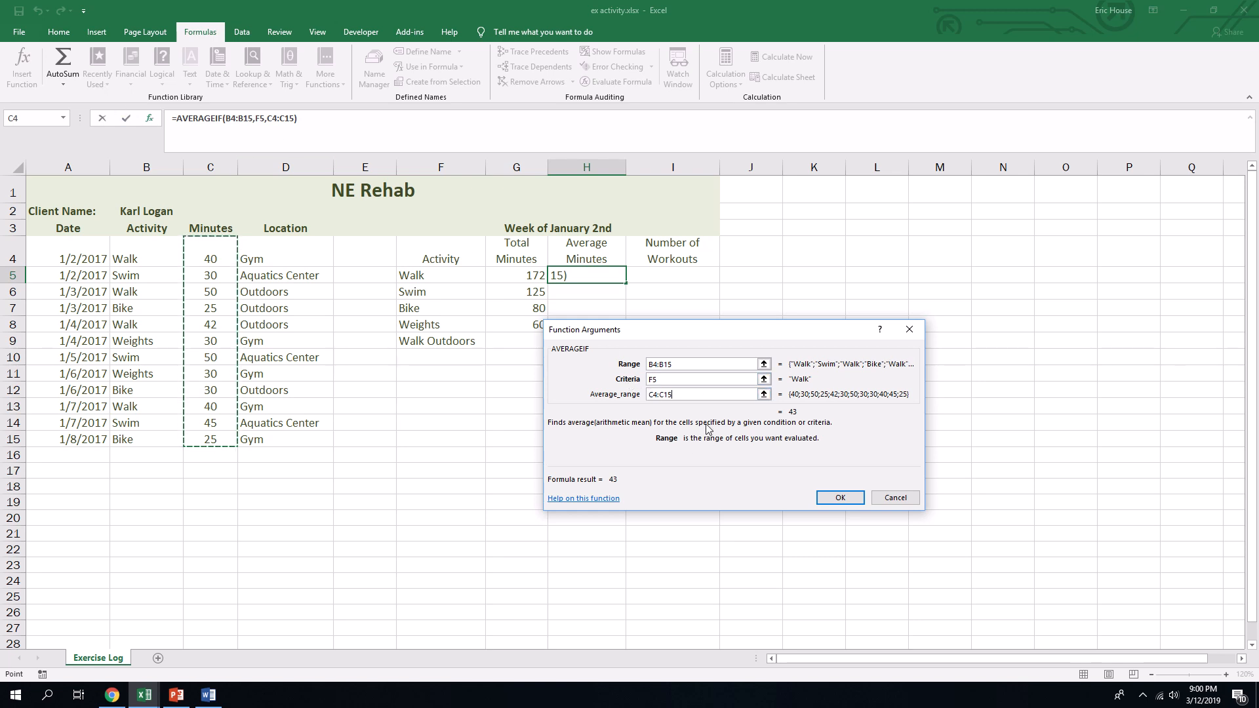
click(836, 498)
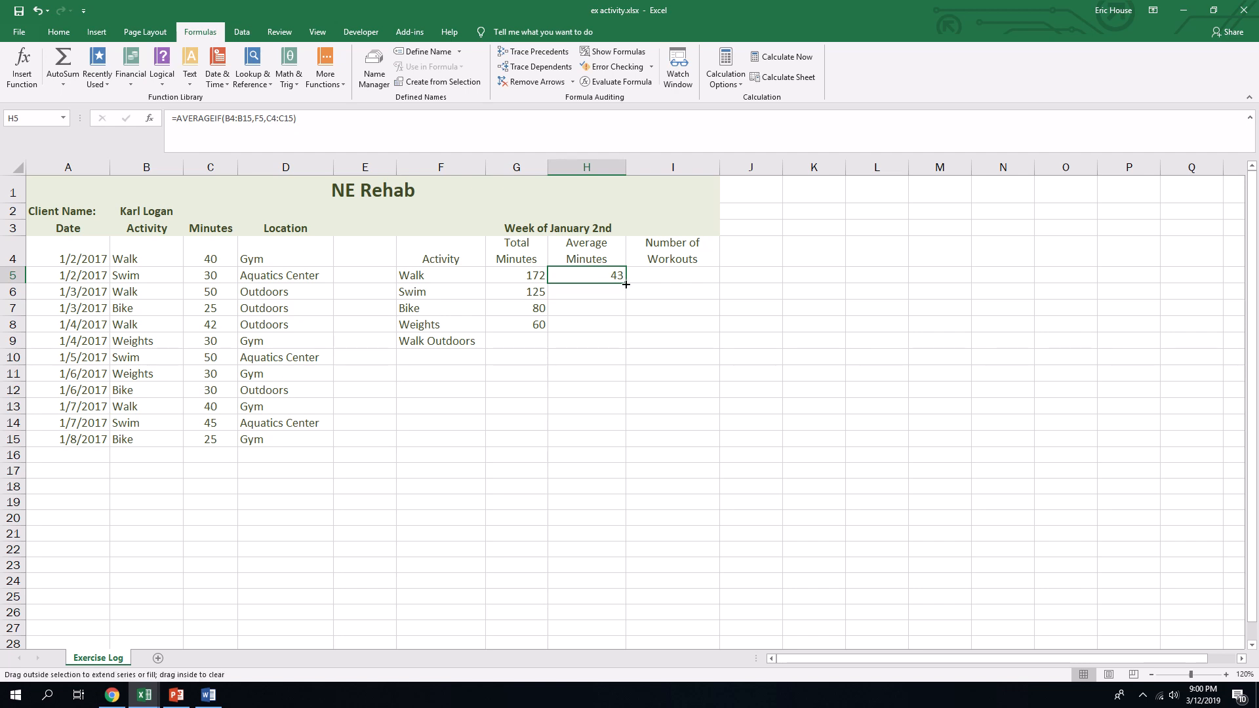
drag(626, 284, 623, 331)
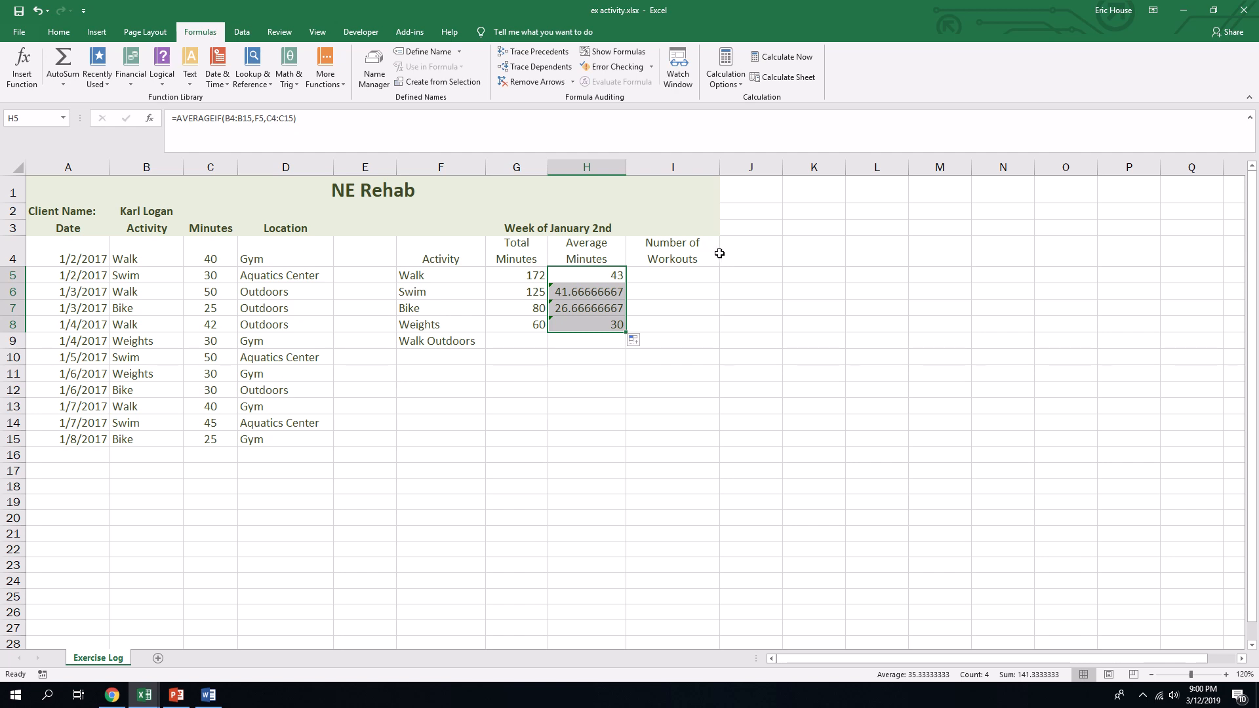
Insert a COUNTIF function in cell I5 for the number of Walk workouts
click(670, 274)
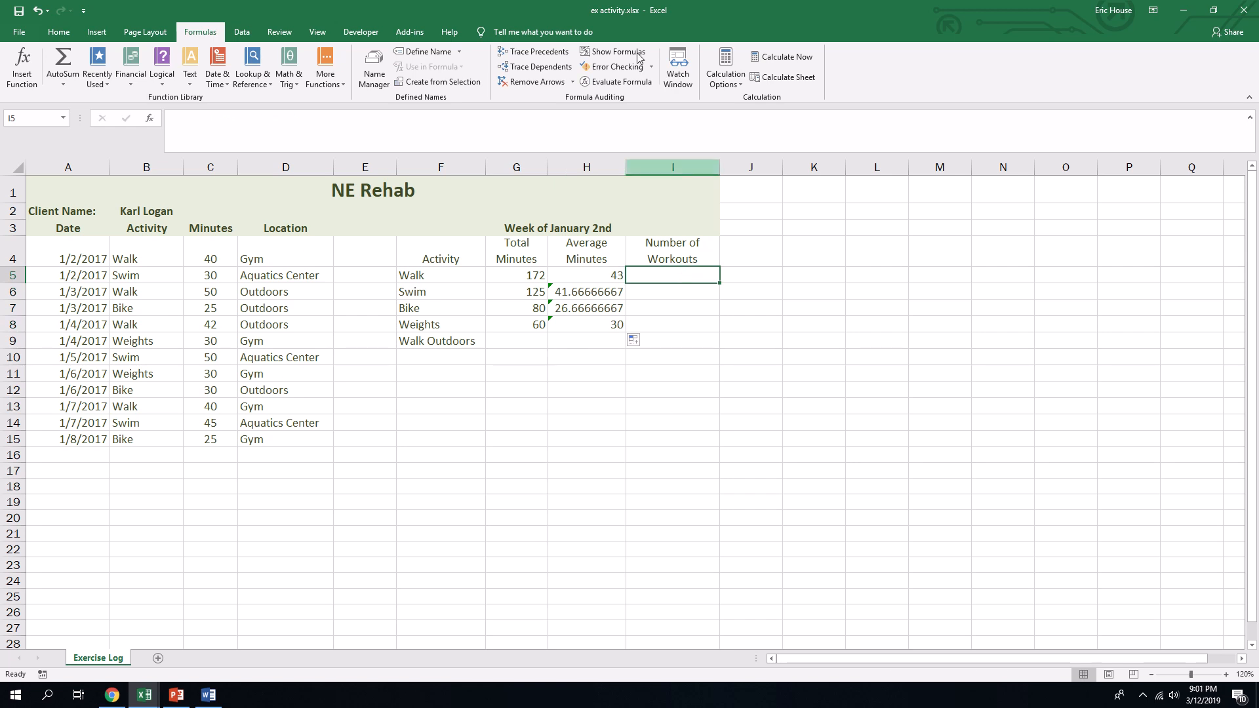
mouse_move(544, 3)
click(543, 30)
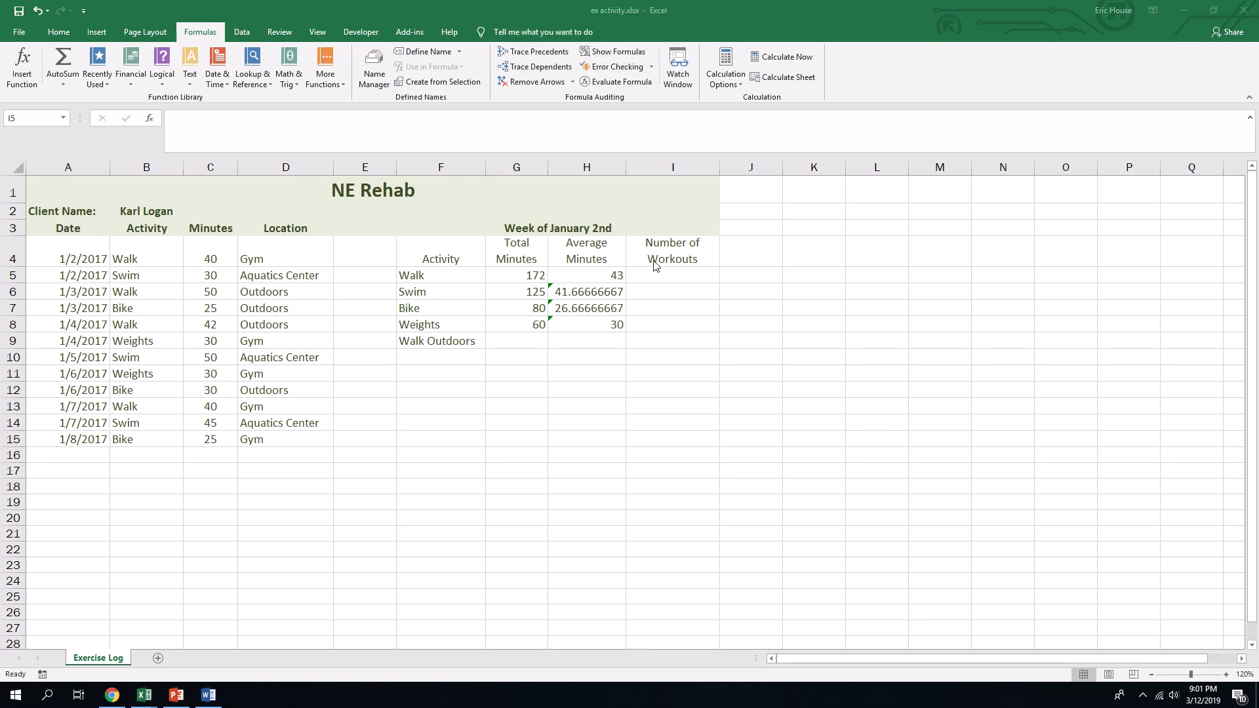
click(535, 36)
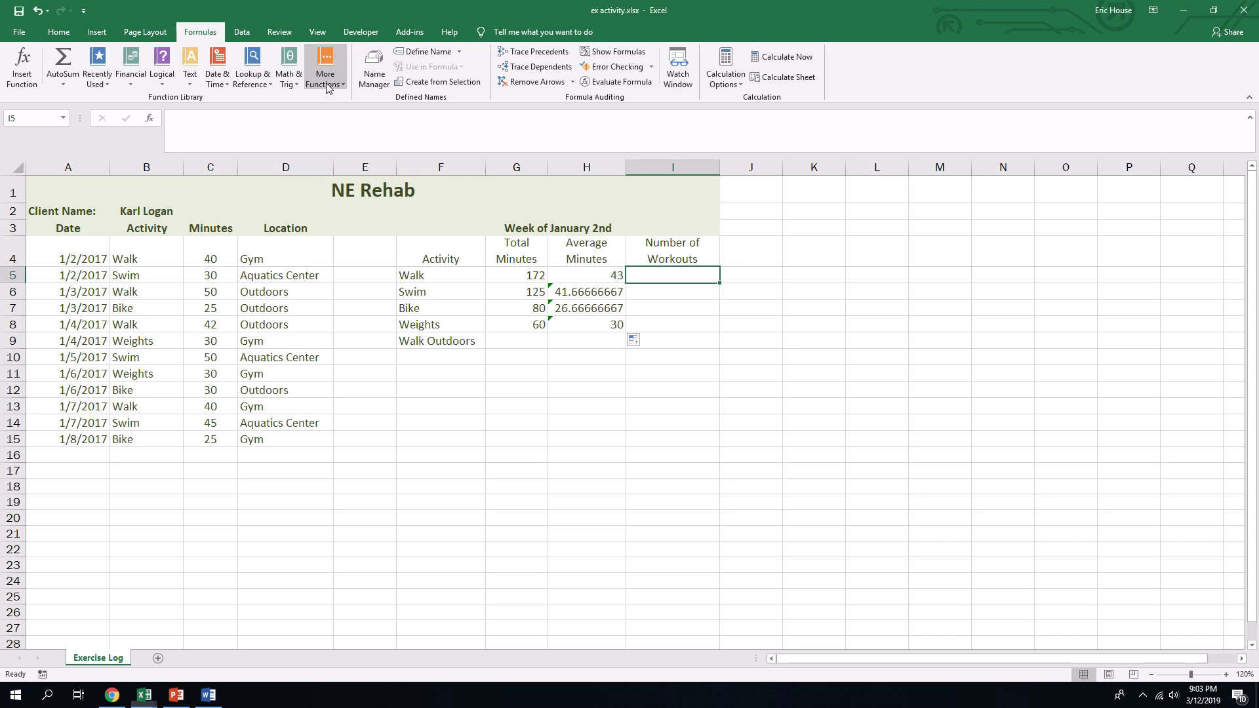
click(327, 79)
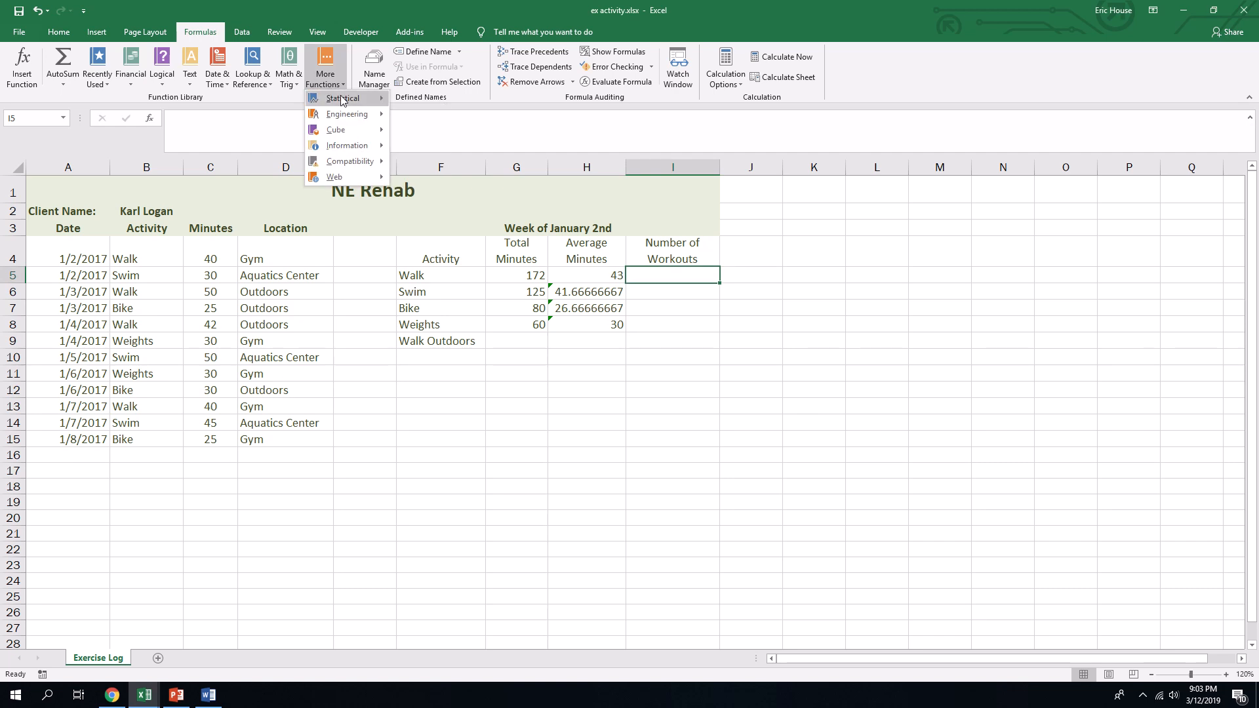
mouse_move(343, 98)
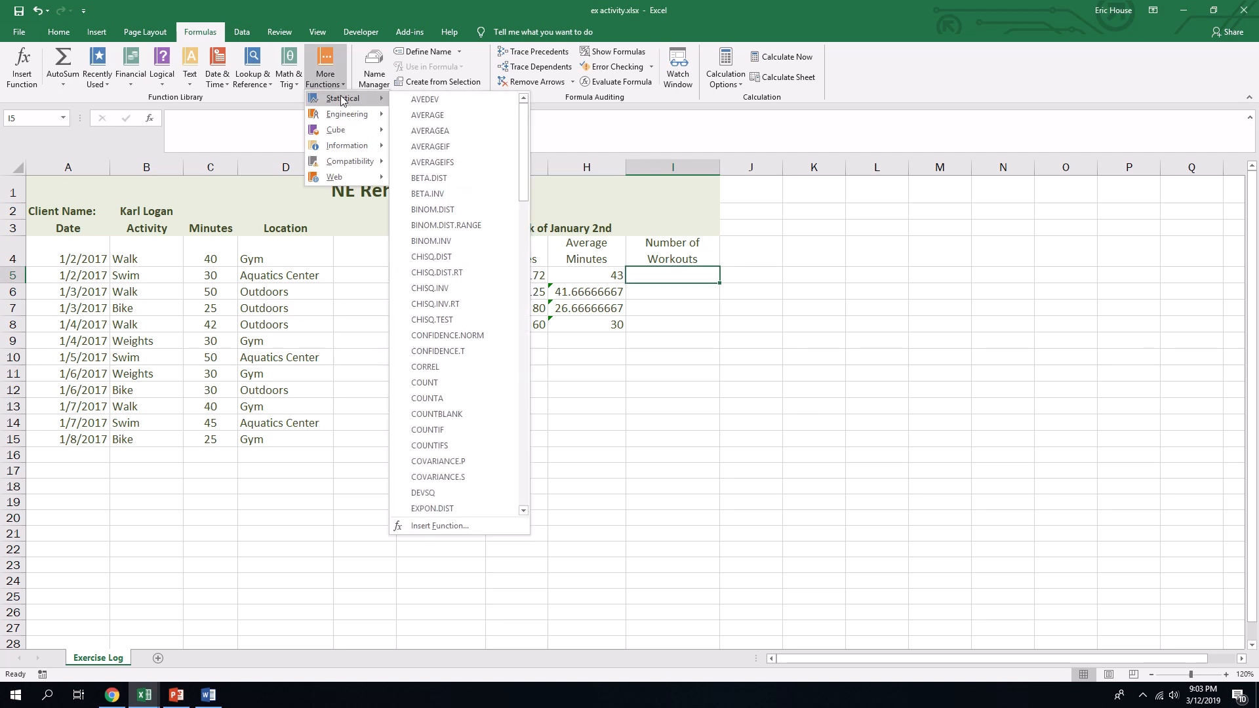
click(451, 430)
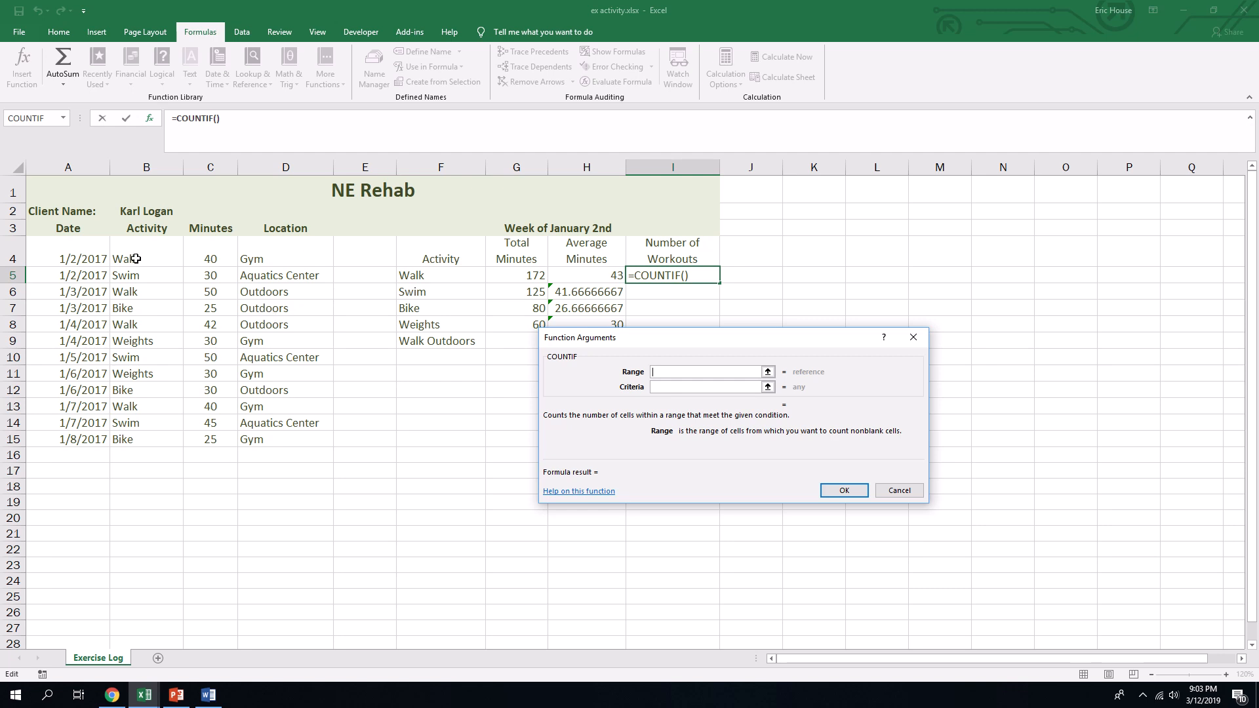
Set the COUNTIF range to B4:B15 and its criteria to cell F5
drag(134, 259, 146, 440)
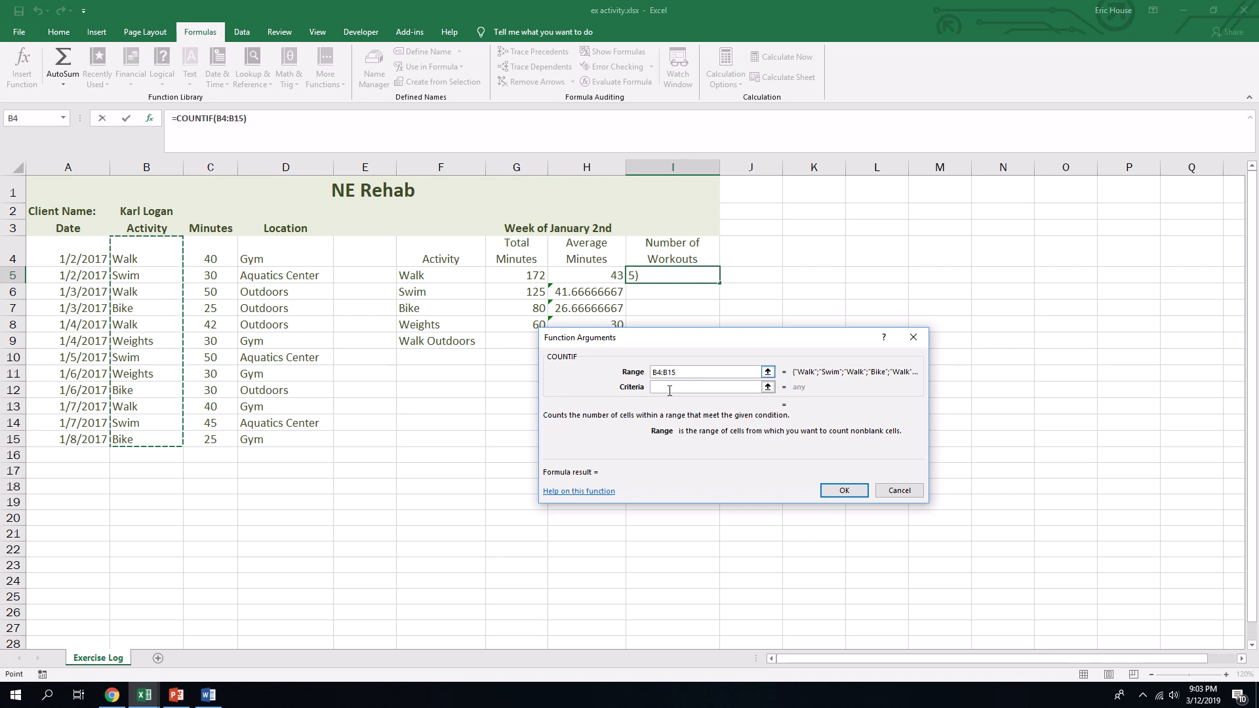
key(Tab)
click(450, 276)
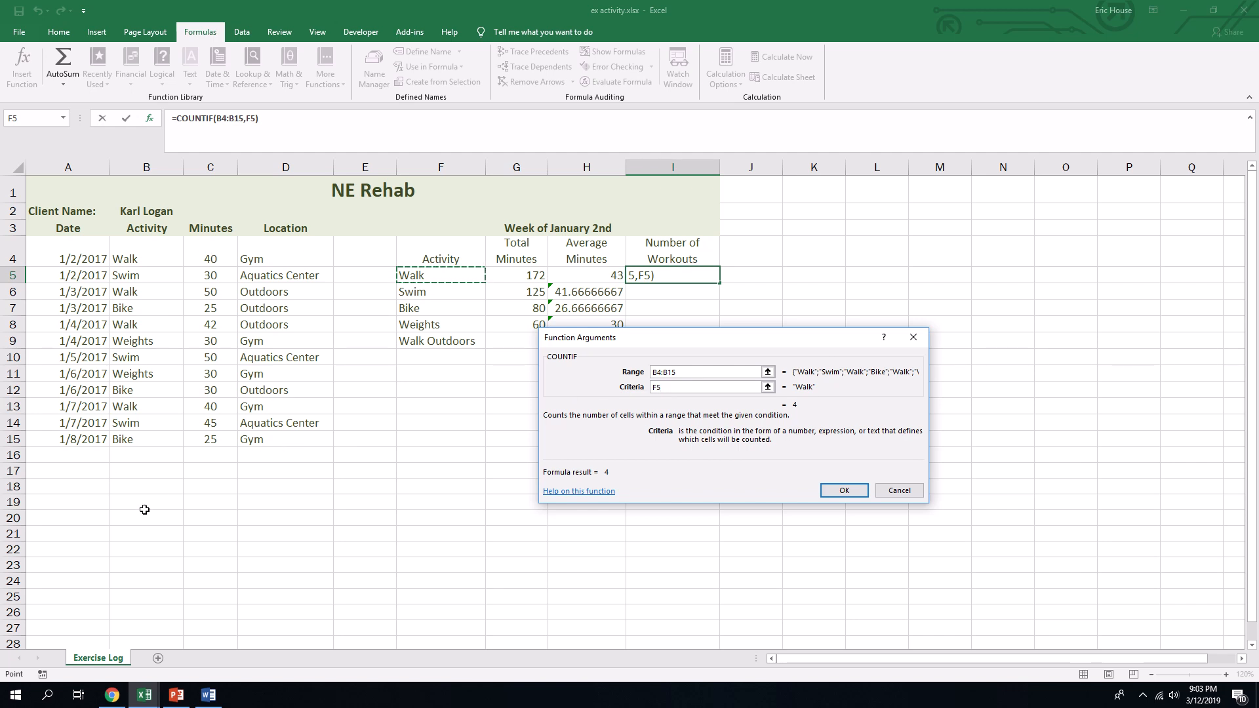
Make the COUNTIF range absolute as $B$4:$B$15 and copy the completed formula down through I8
click(653, 371)
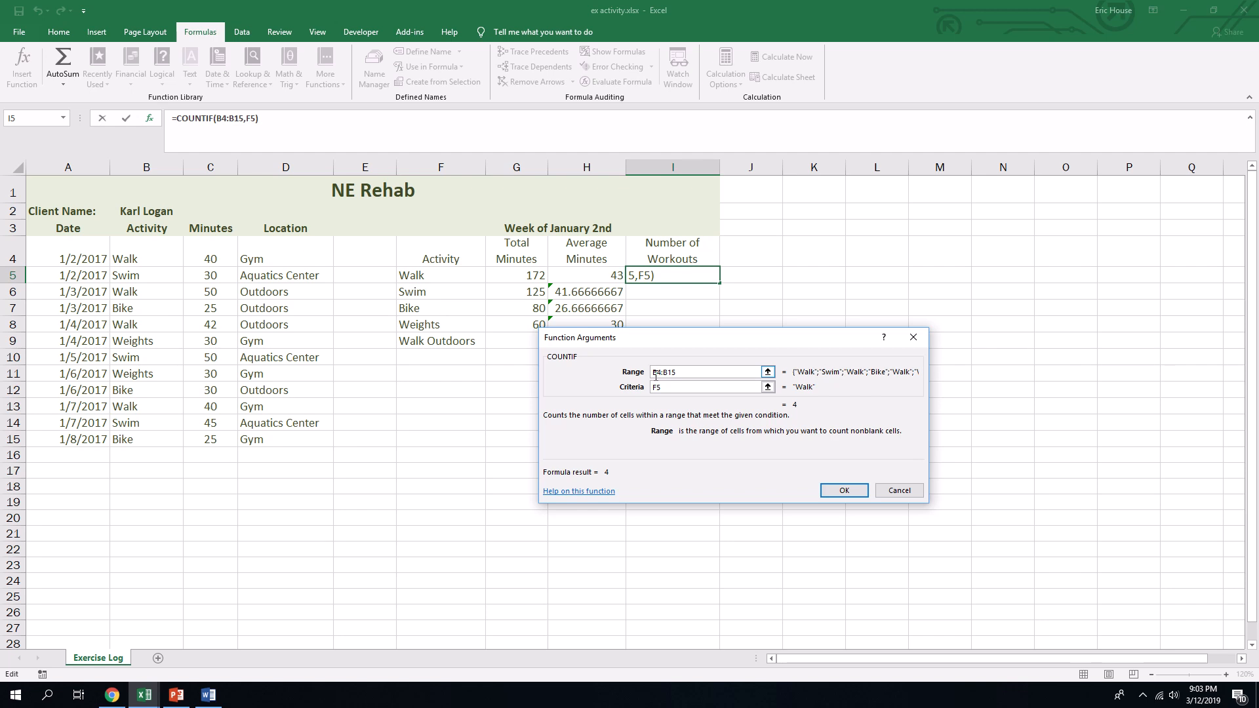
key(F4)
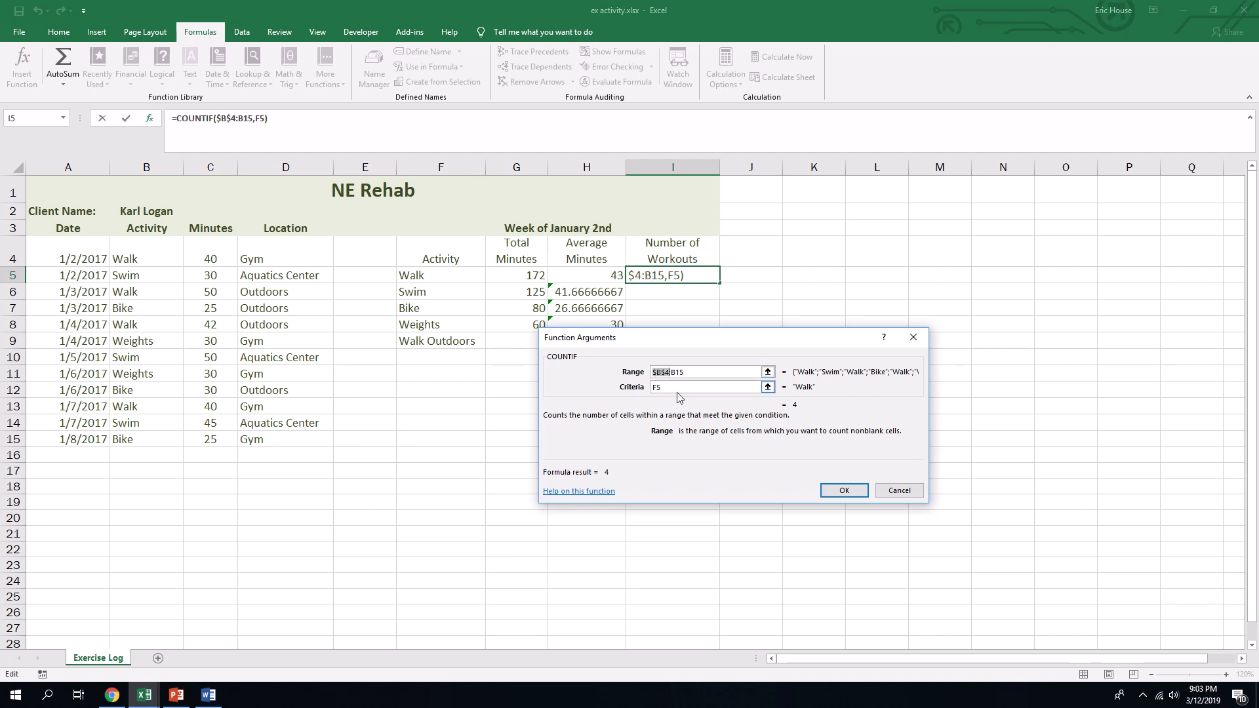
click(680, 371)
key(F4)
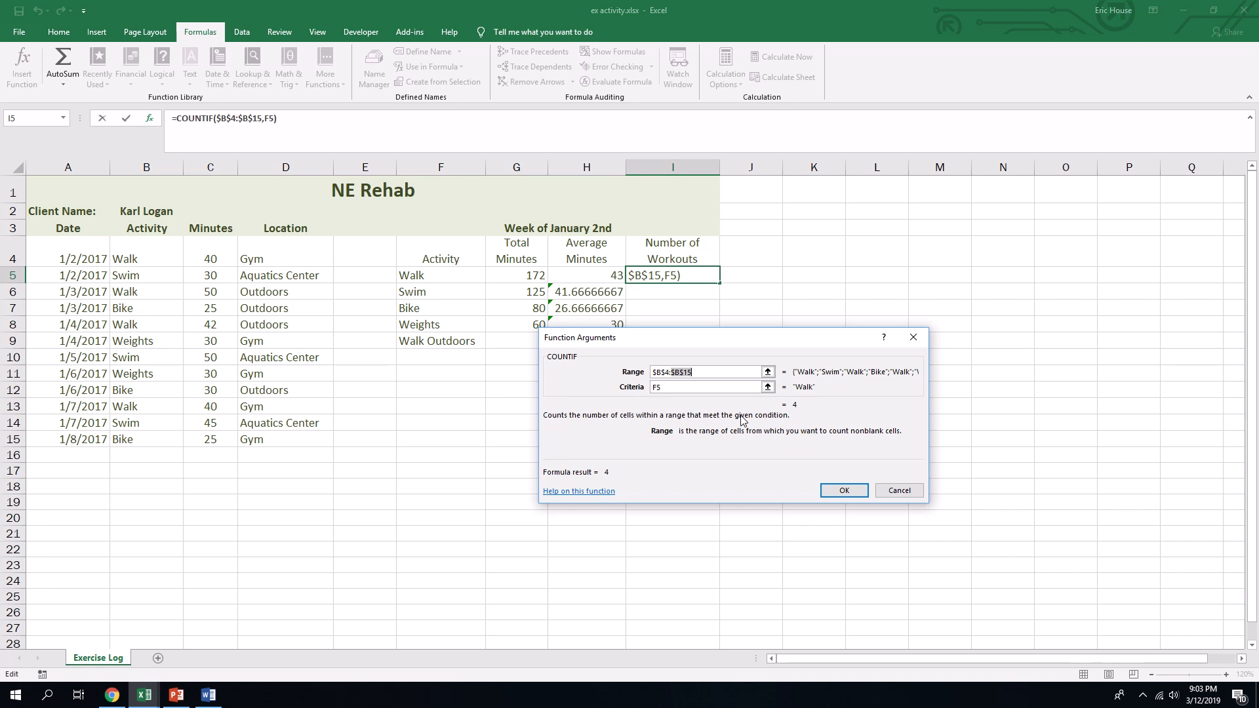
click(842, 491)
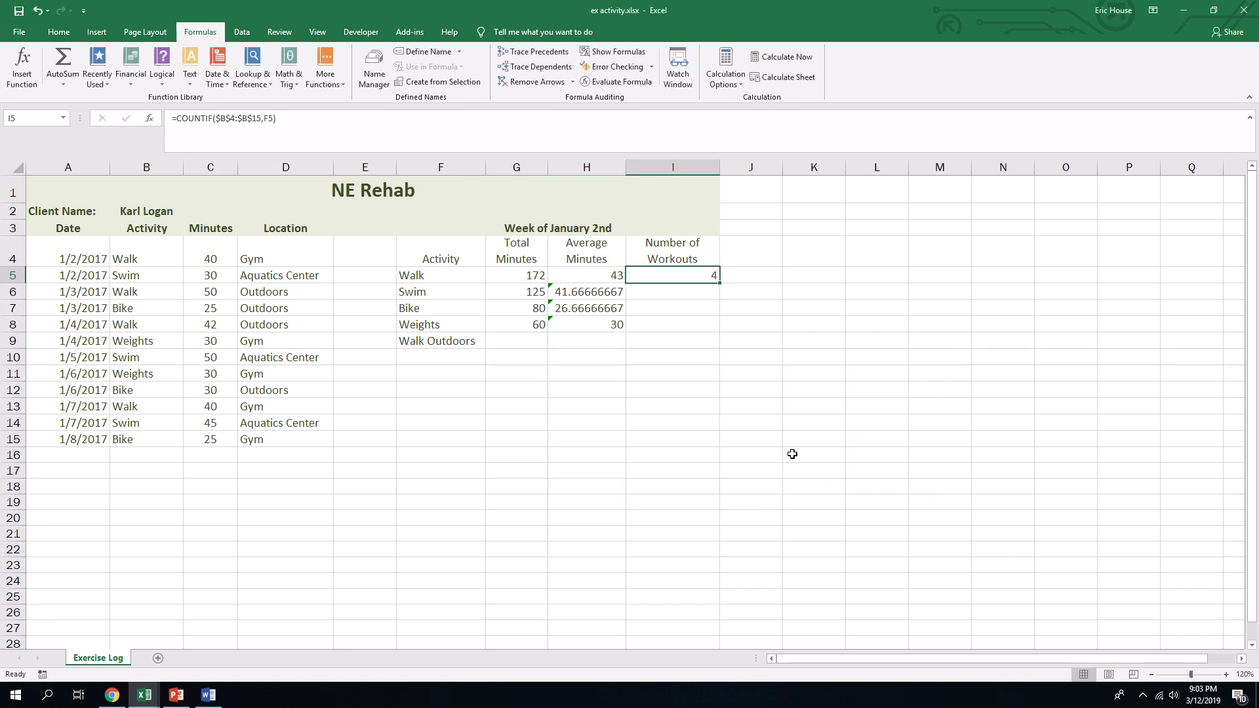
drag(719, 285, 722, 331)
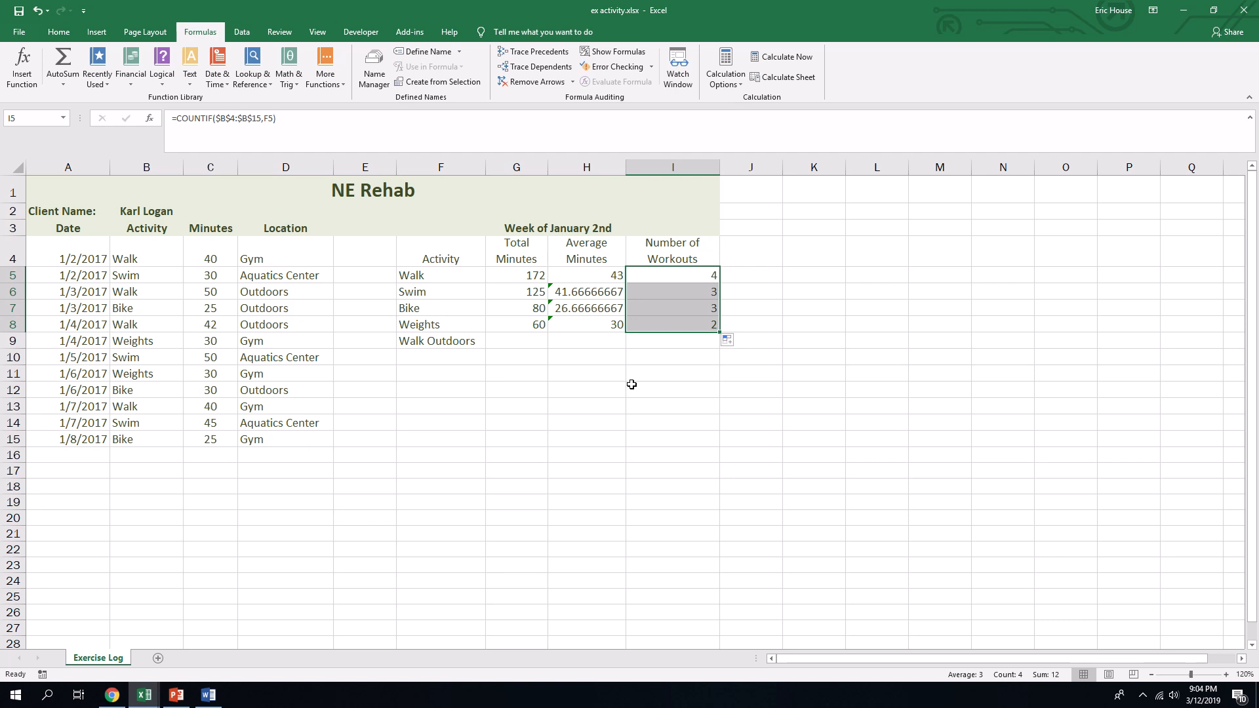
Insert a SUMIFS function in cell G9 for the total minutes of Walk Outdoors
click(535, 344)
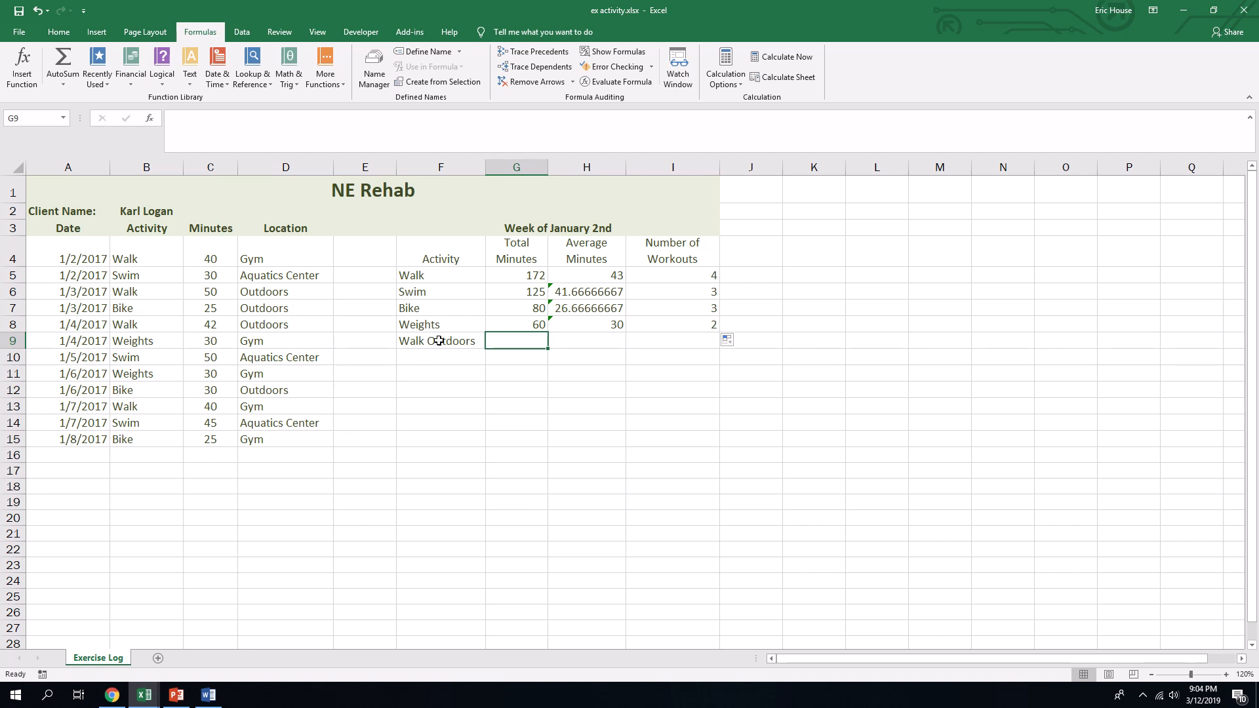
click(148, 292)
click(255, 262)
click(519, 338)
mouse_move(476, 1)
click(538, 31)
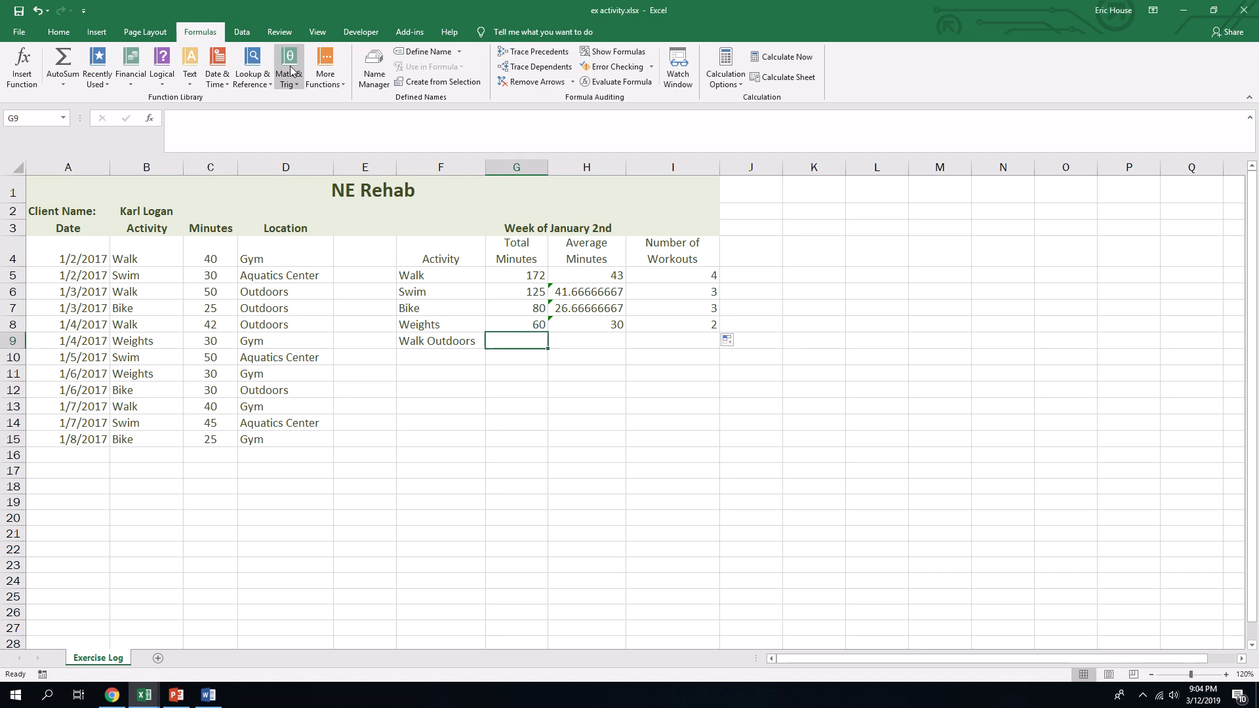
click(291, 70)
scroll(331, 343, down, 12)
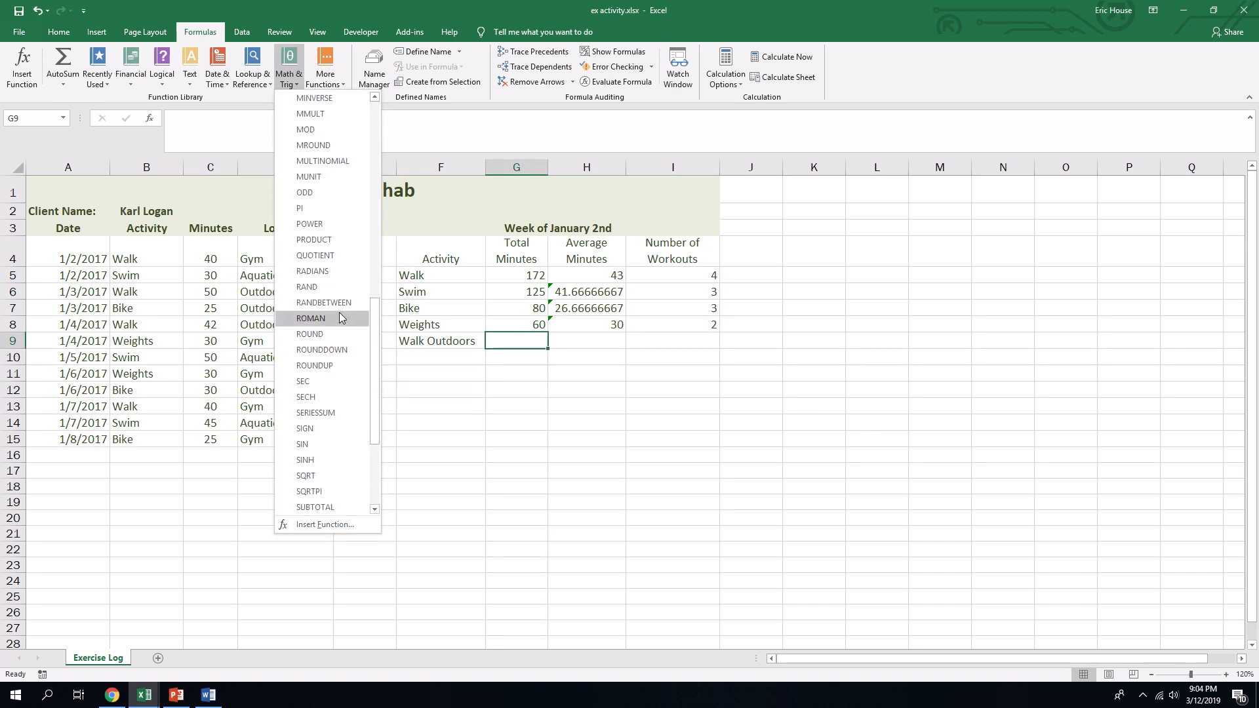
scroll(331, 387, down, 2)
click(340, 459)
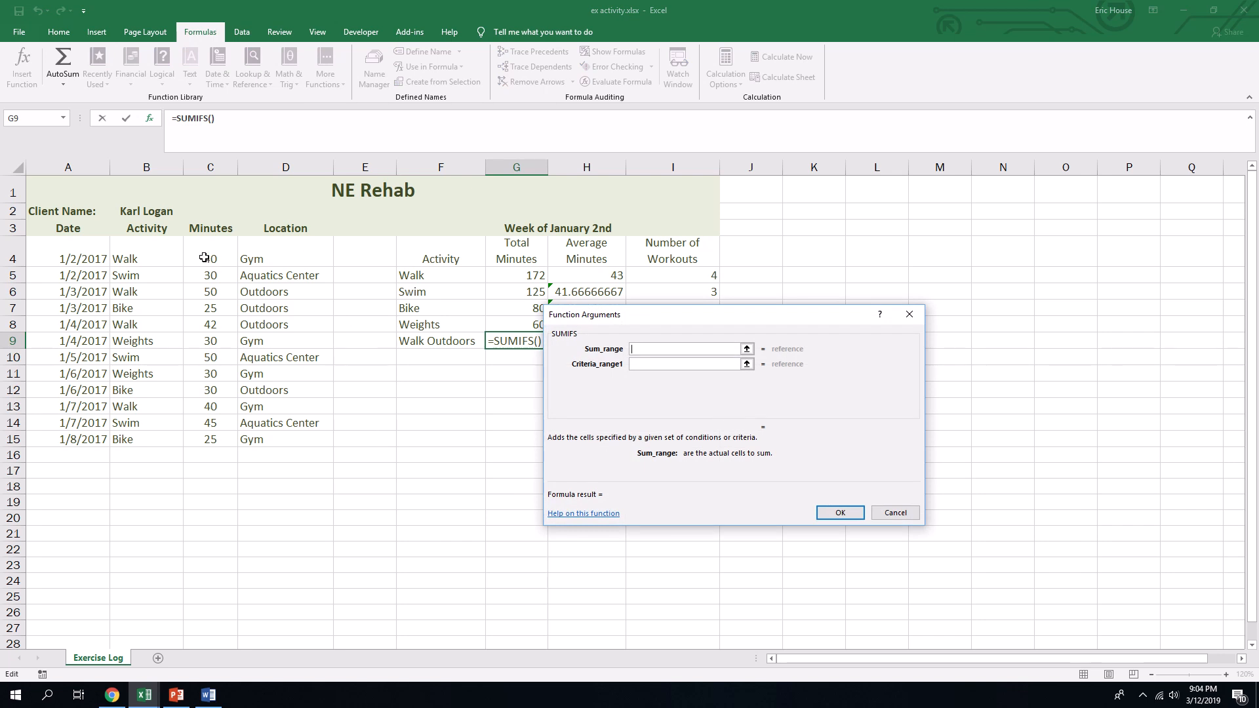
Set the SUMIFS sum range to C4:C15 and its first condition to range B4:B15 with criteria "Walk"
drag(211, 259, 223, 444)
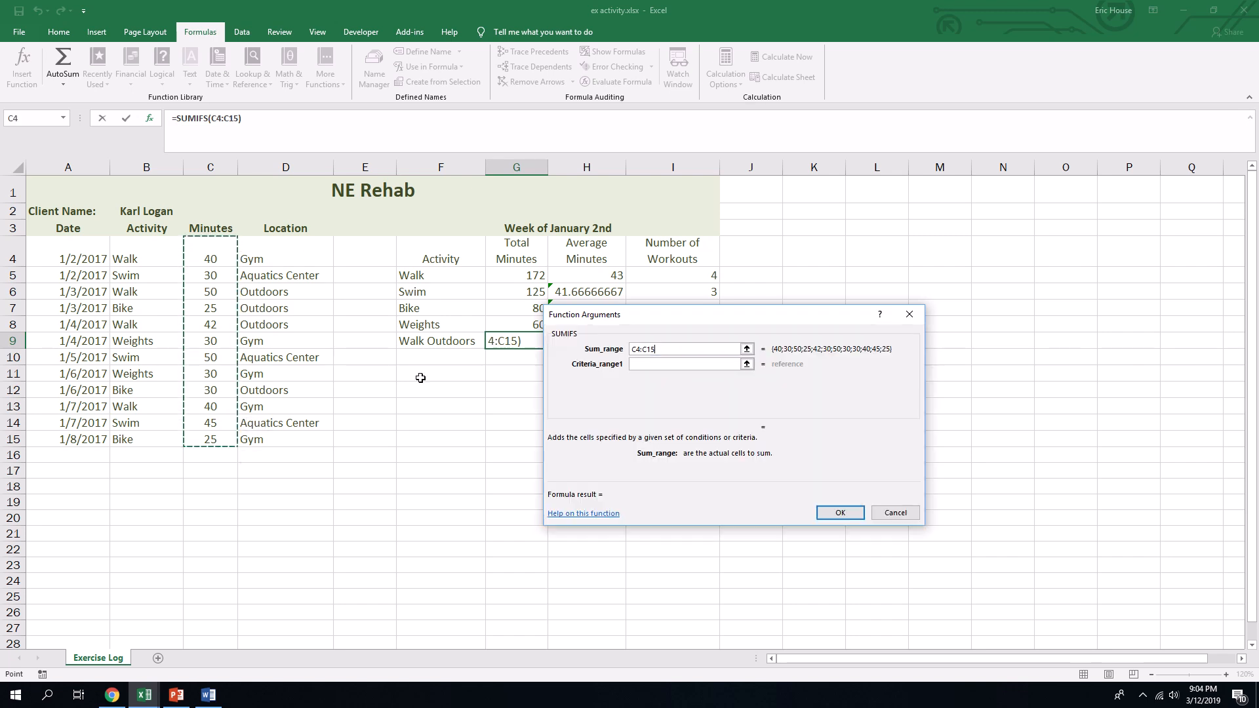
click(648, 362)
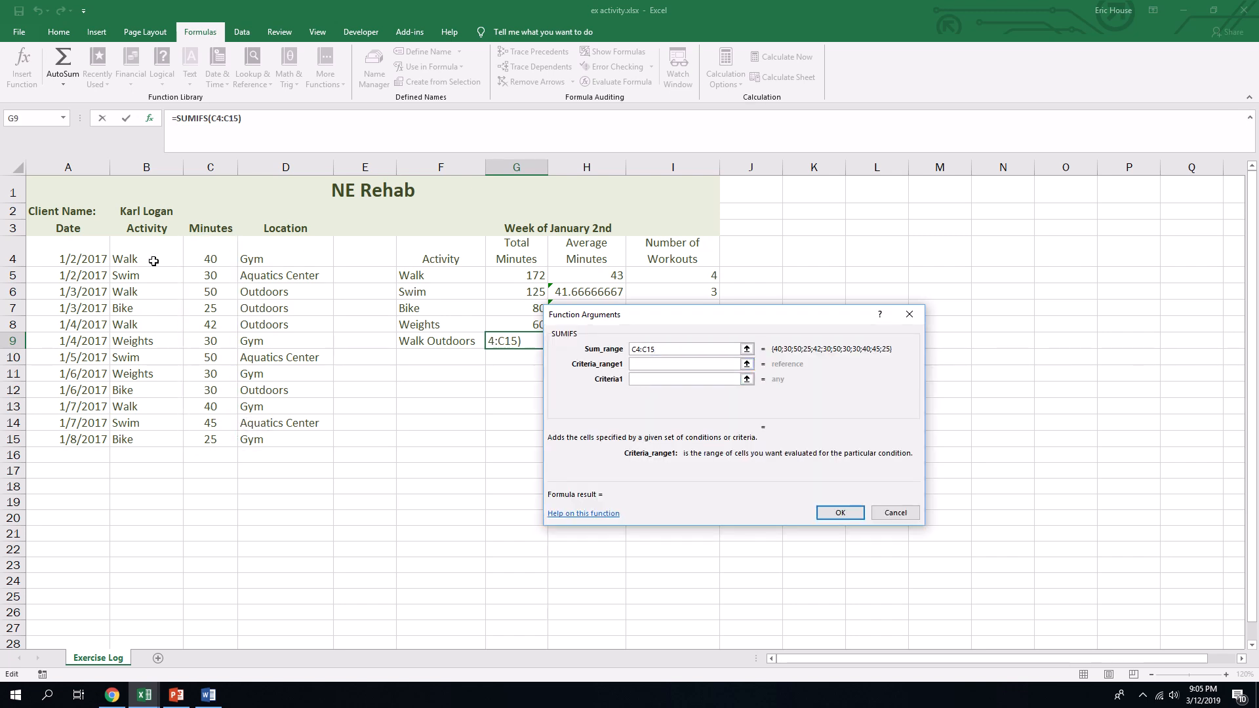
drag(153, 253, 155, 438)
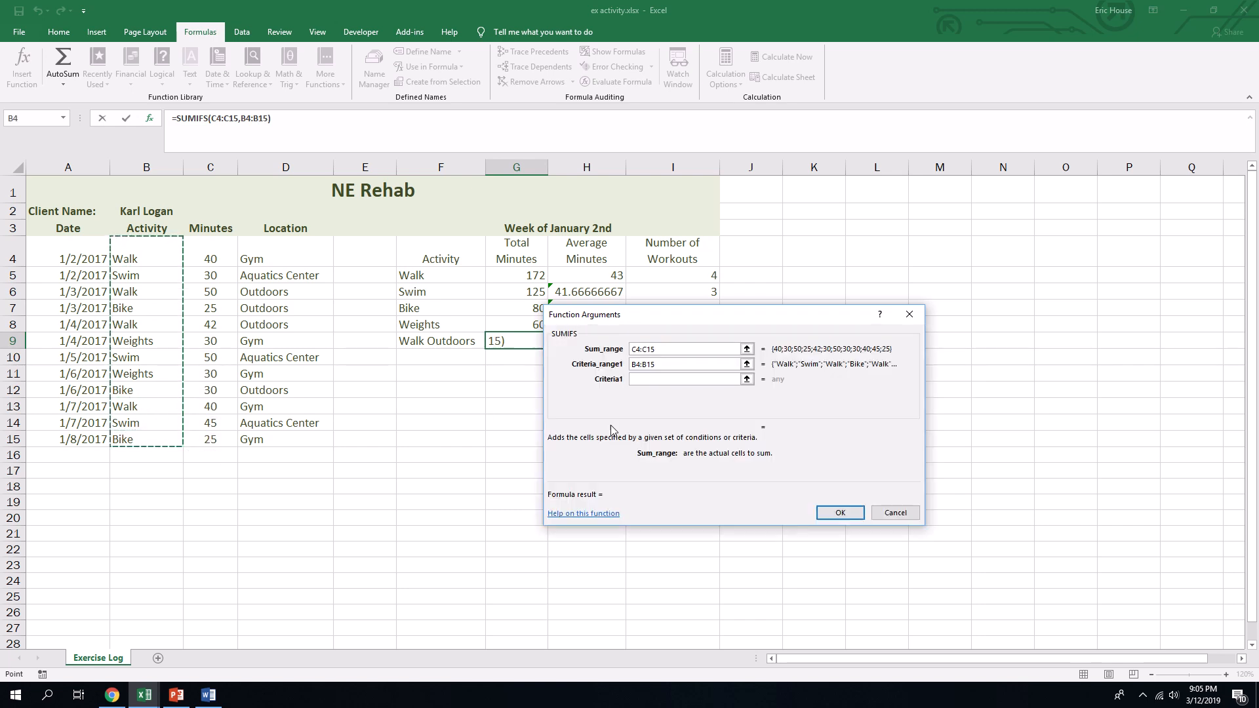
click(645, 380)
click(701, 14)
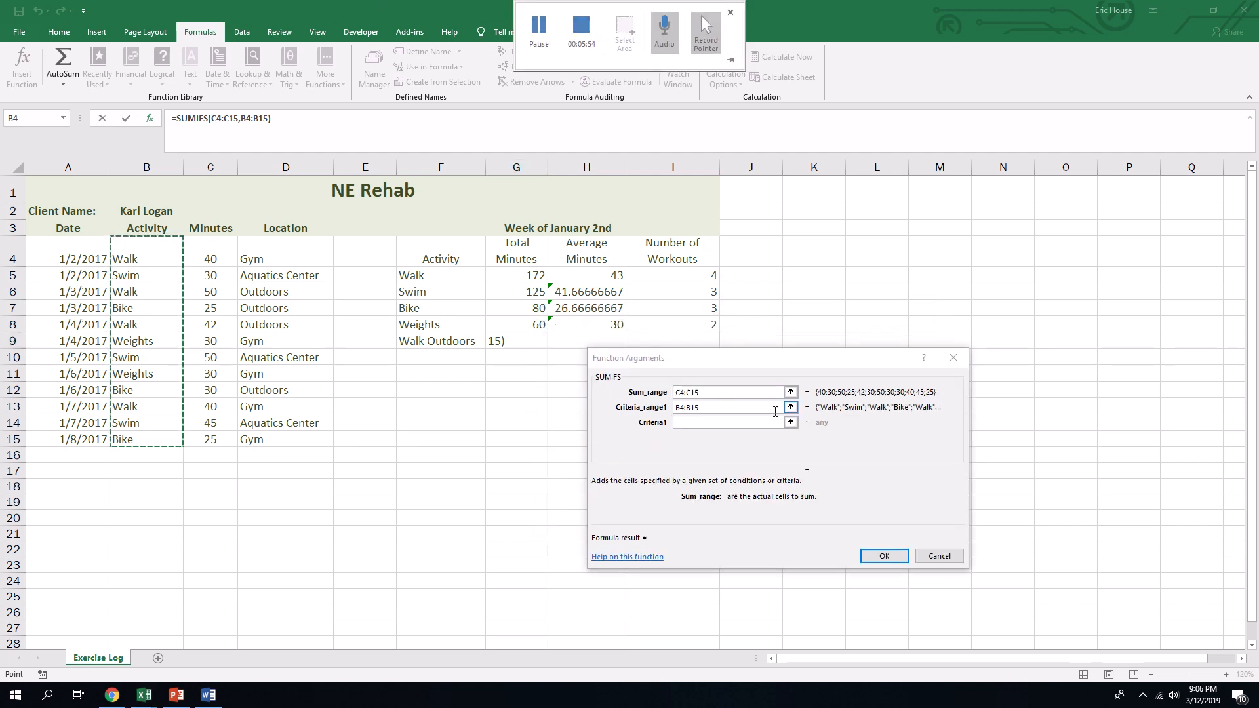
click(728, 423)
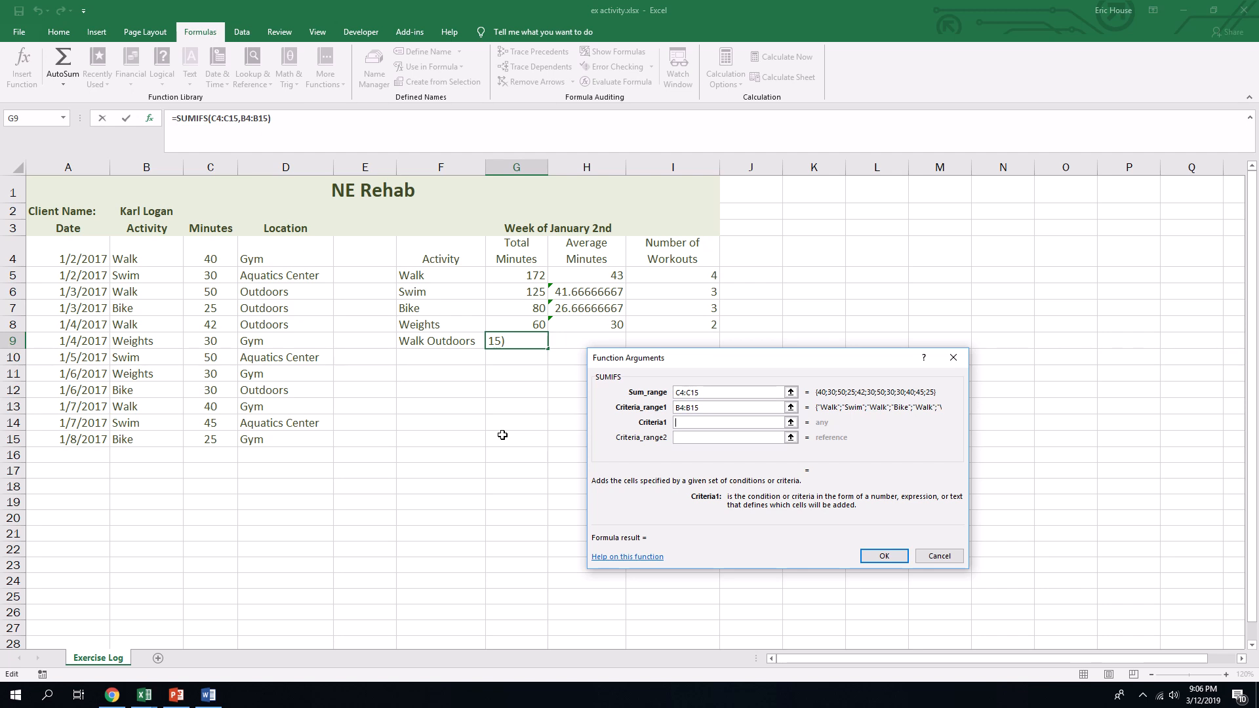
text("Walk")
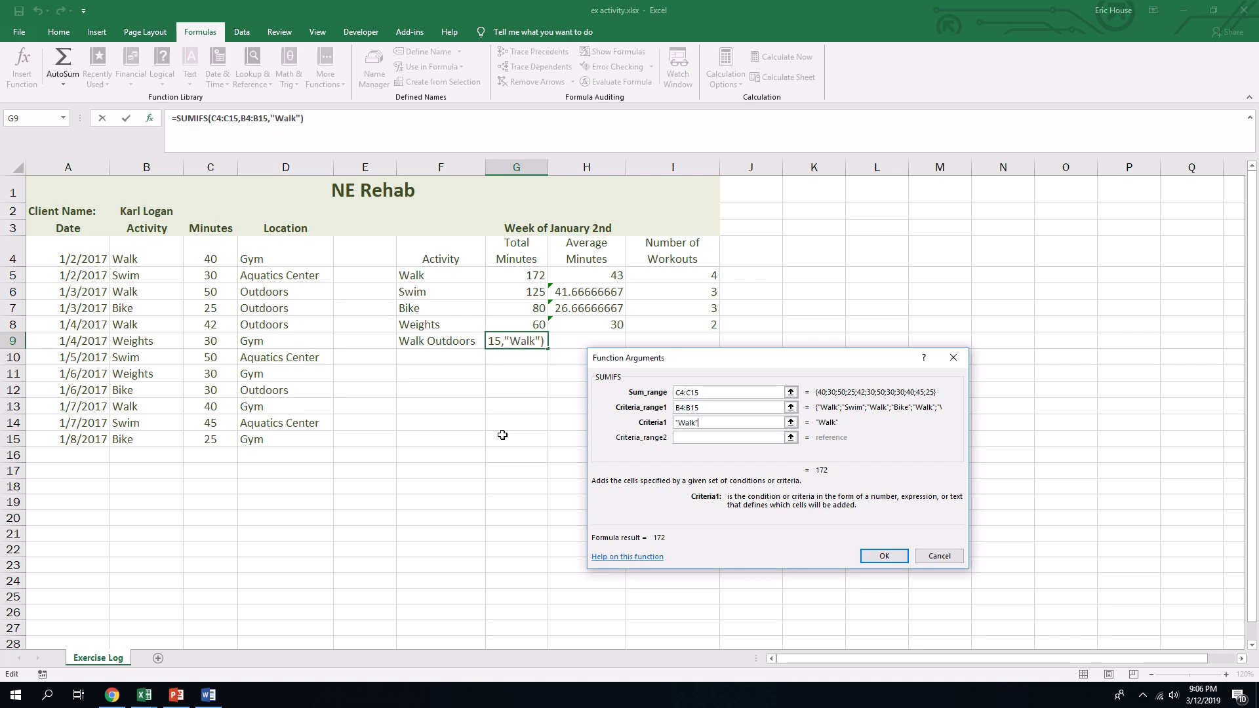
Add a second SUMIFS condition with range D4:D15 and criteria "Outdoors", and complete the formula
click(683, 439)
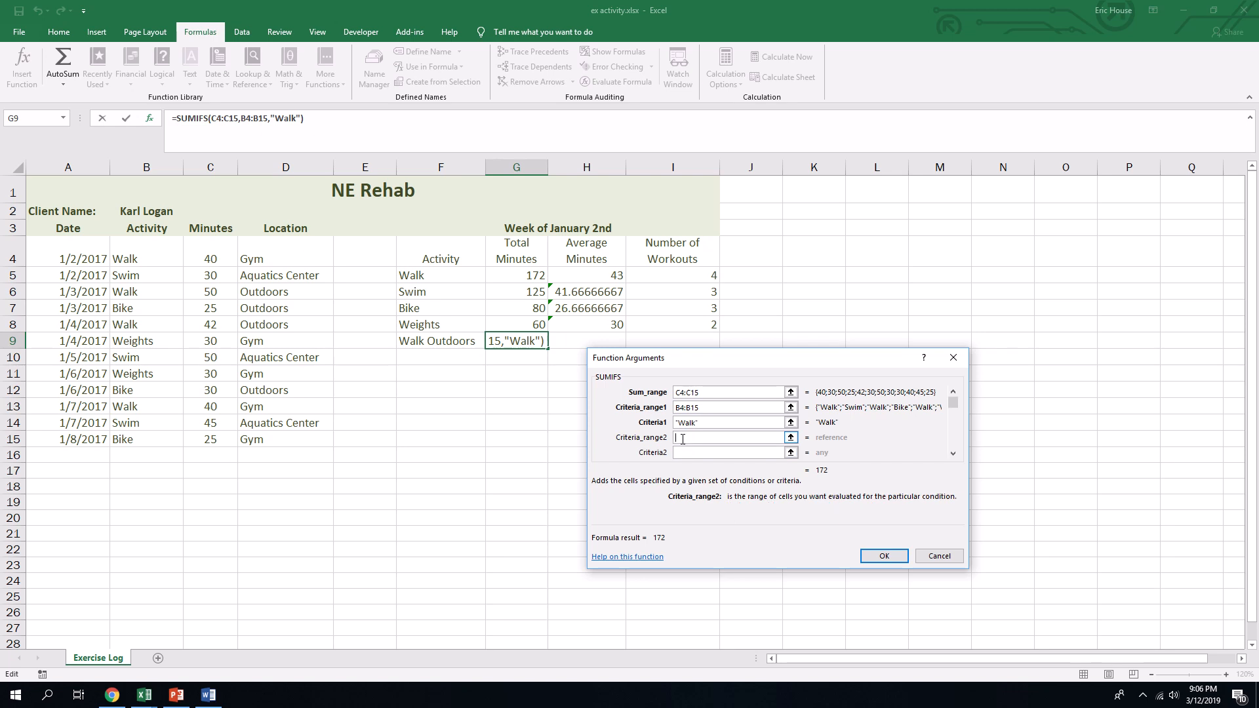
drag(249, 257, 257, 445)
click(701, 455)
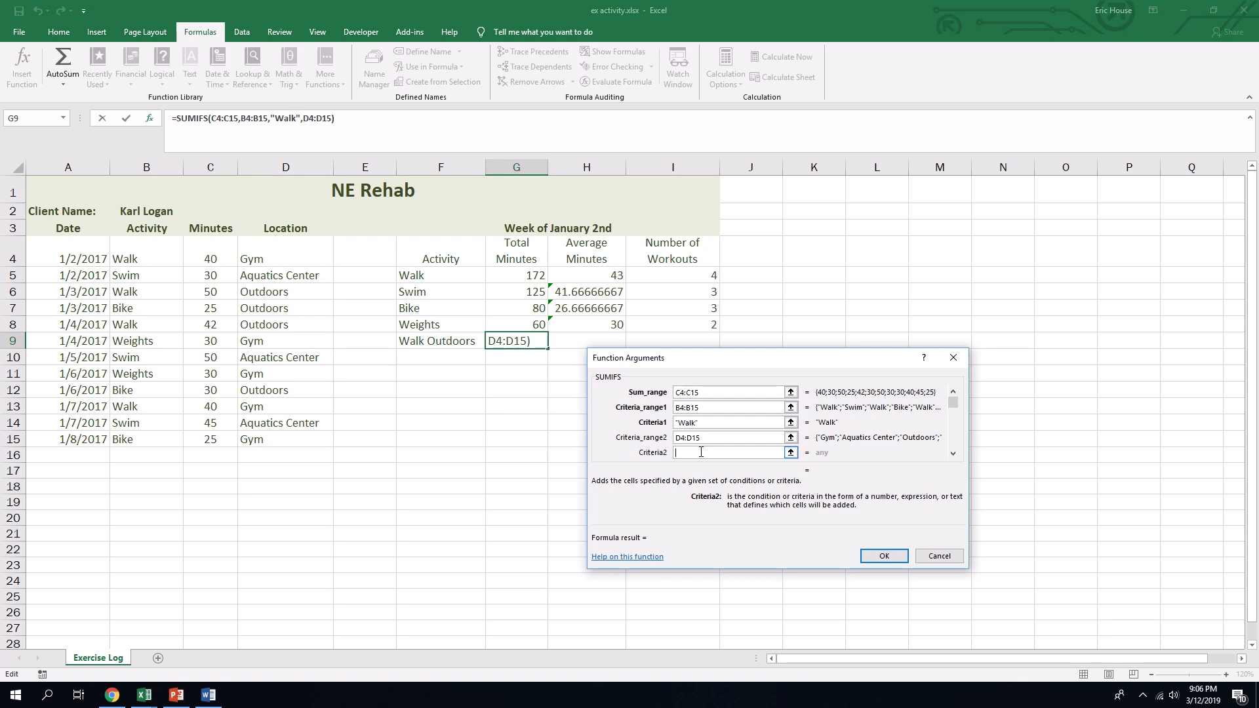
text("Outdoors")
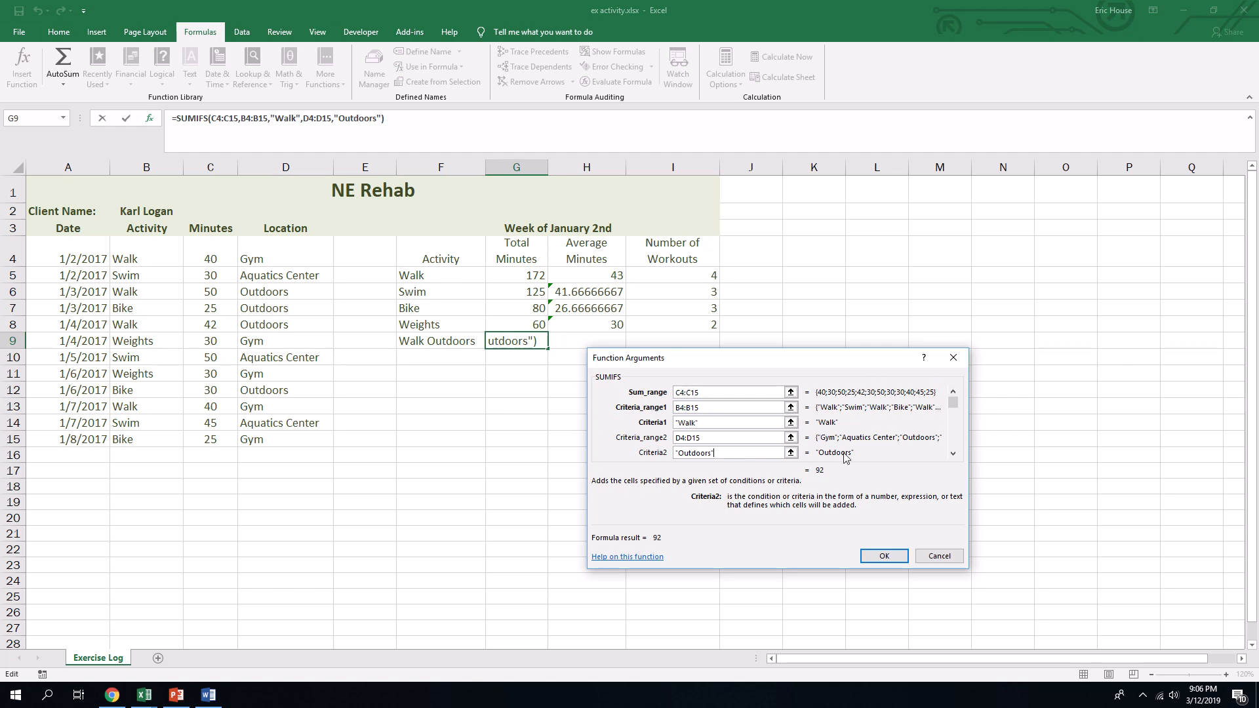
click(895, 557)
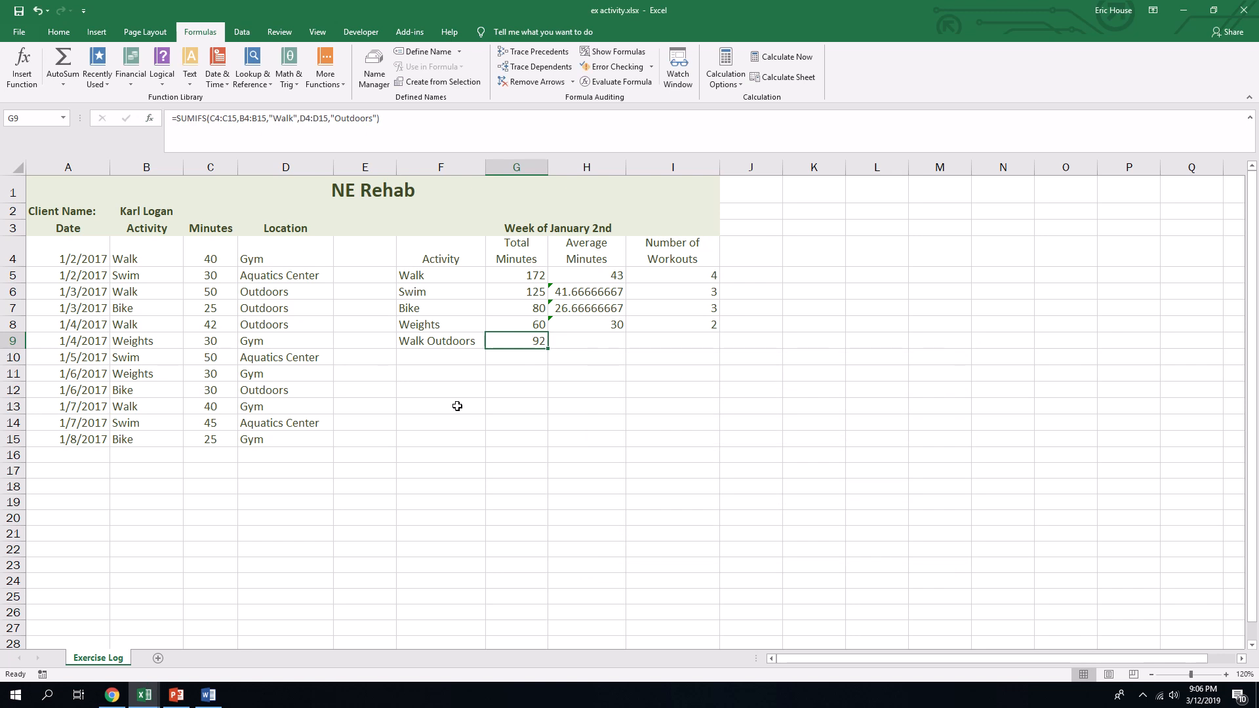
Insert an AVERAGEIFS function in cell H9 for the average minutes of Walk Outdoors
click(606, 338)
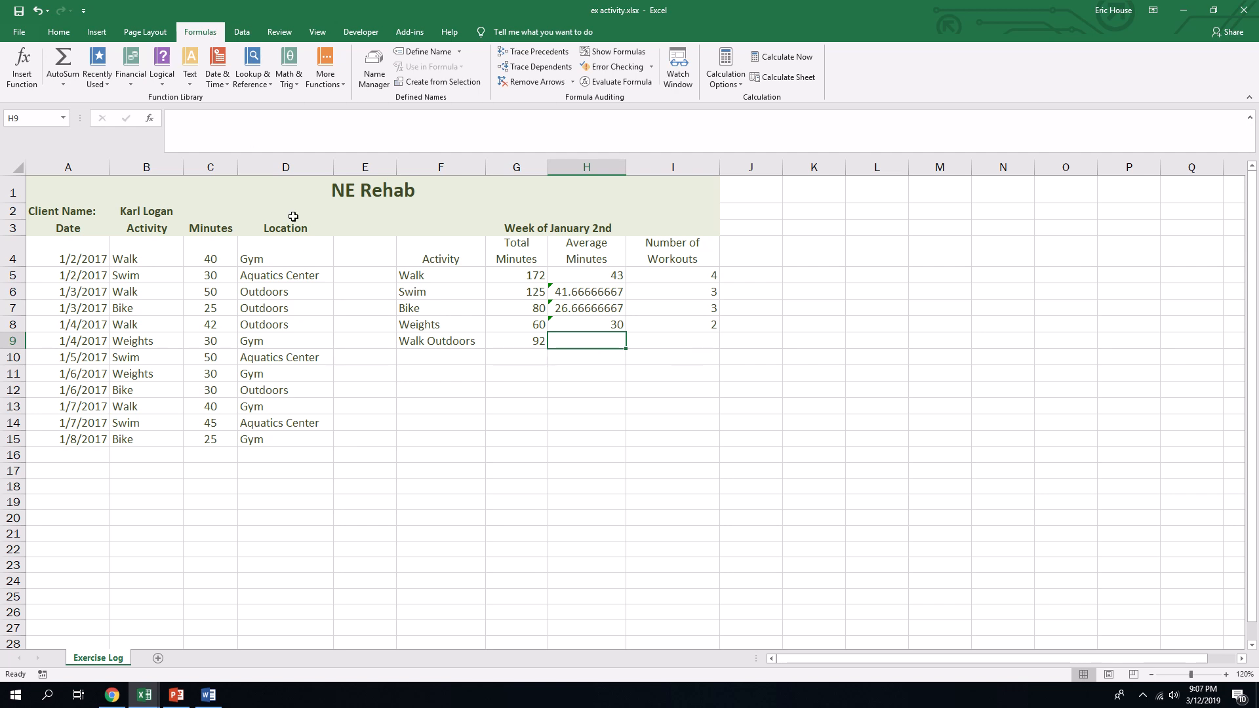
click(331, 80)
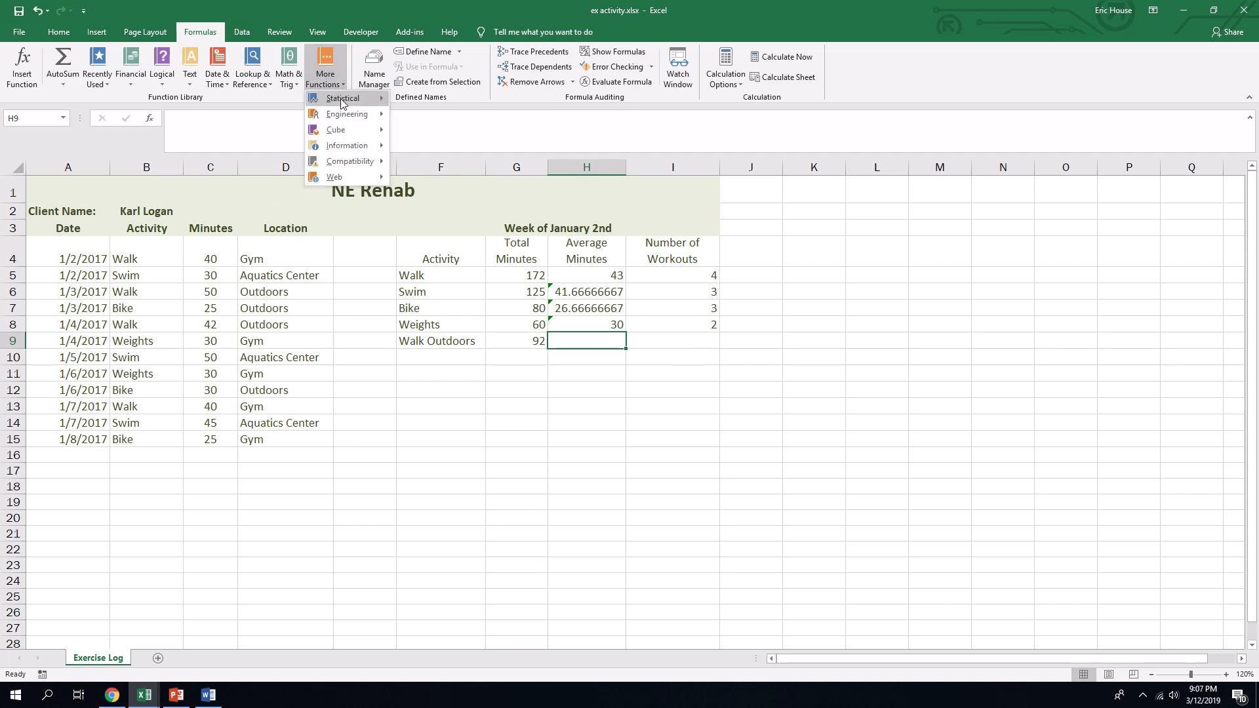
mouse_move(385, 97)
click(462, 163)
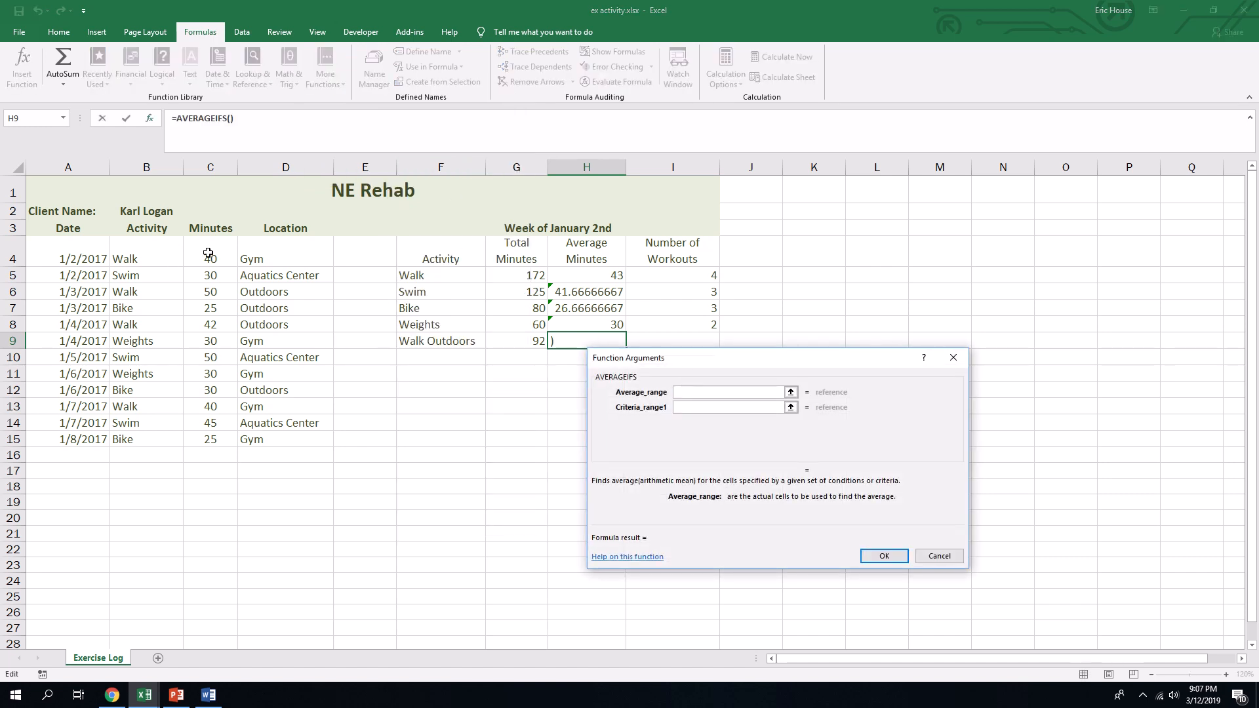
Set the AVERAGEIFS average range to C4:C15 and its first condition to range B4:B15 with criteria "Walk"
drag(209, 253, 221, 448)
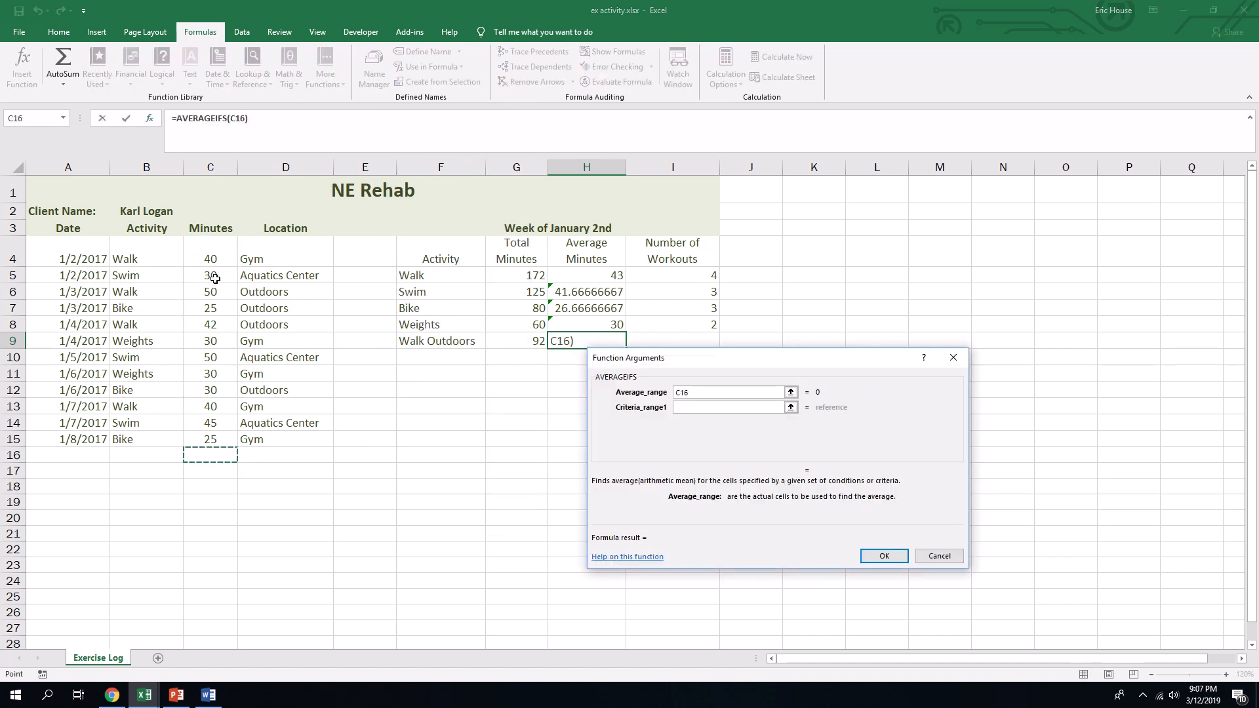
drag(211, 253, 223, 439)
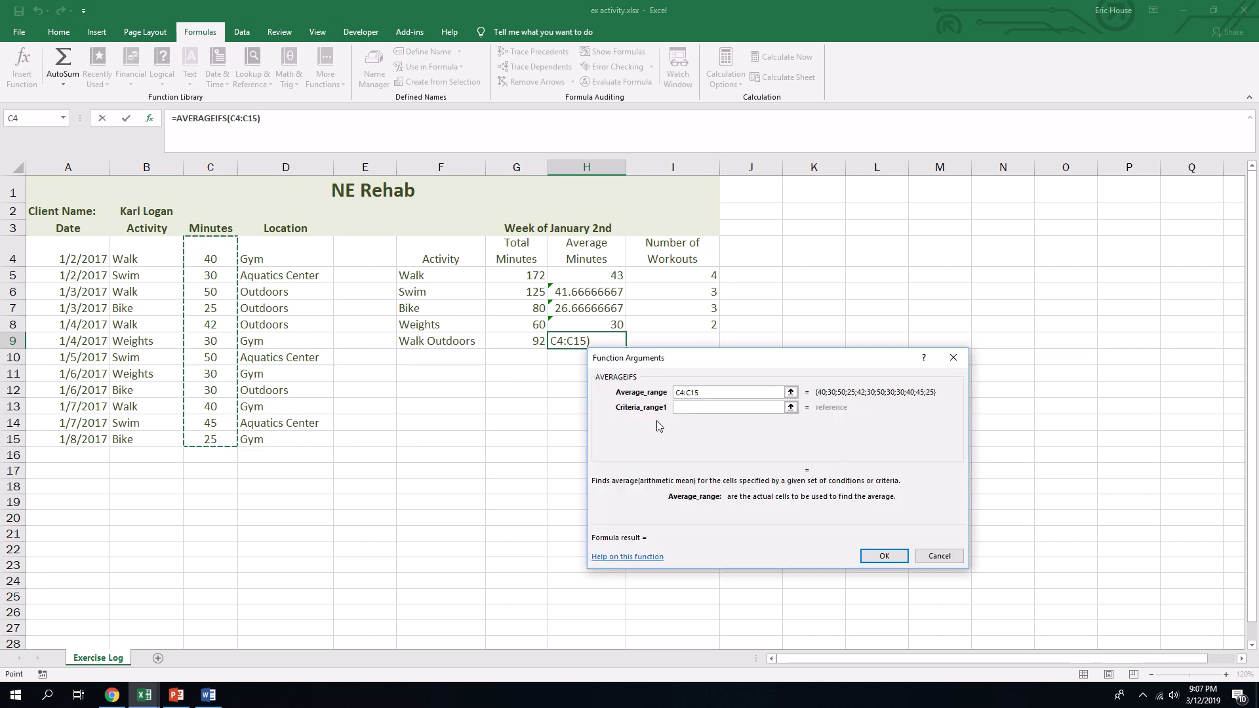
click(701, 406)
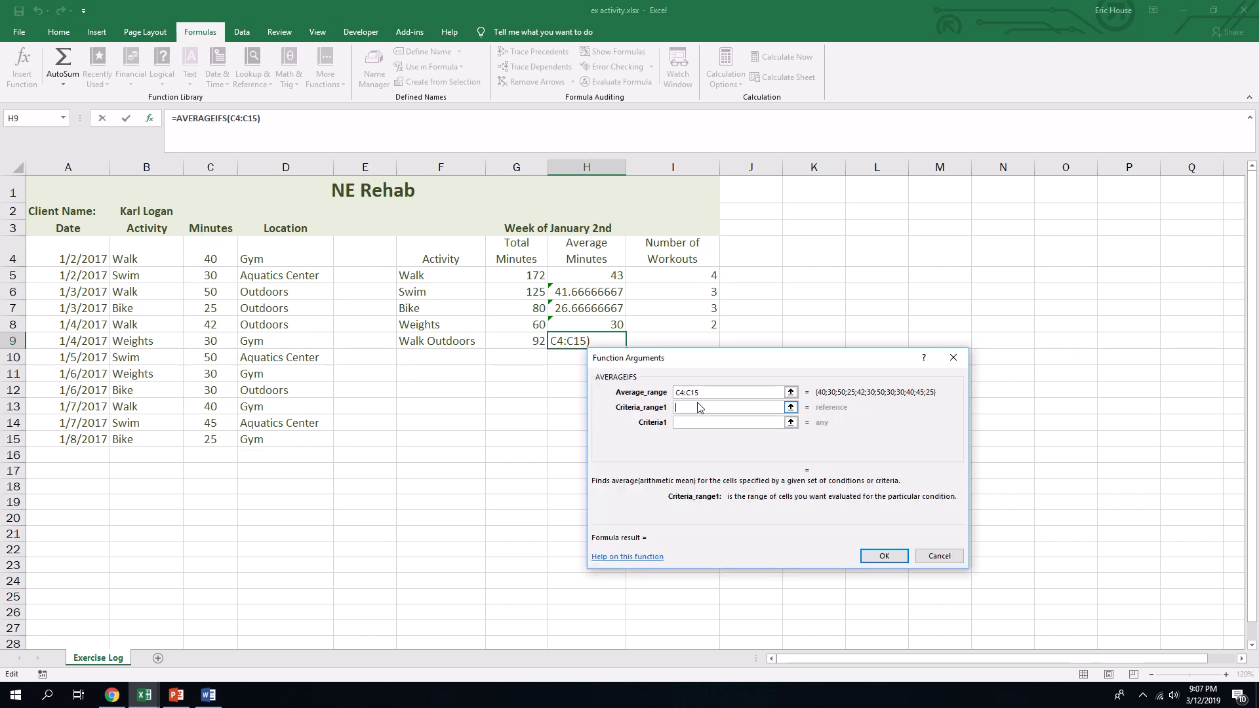
drag(156, 249, 168, 439)
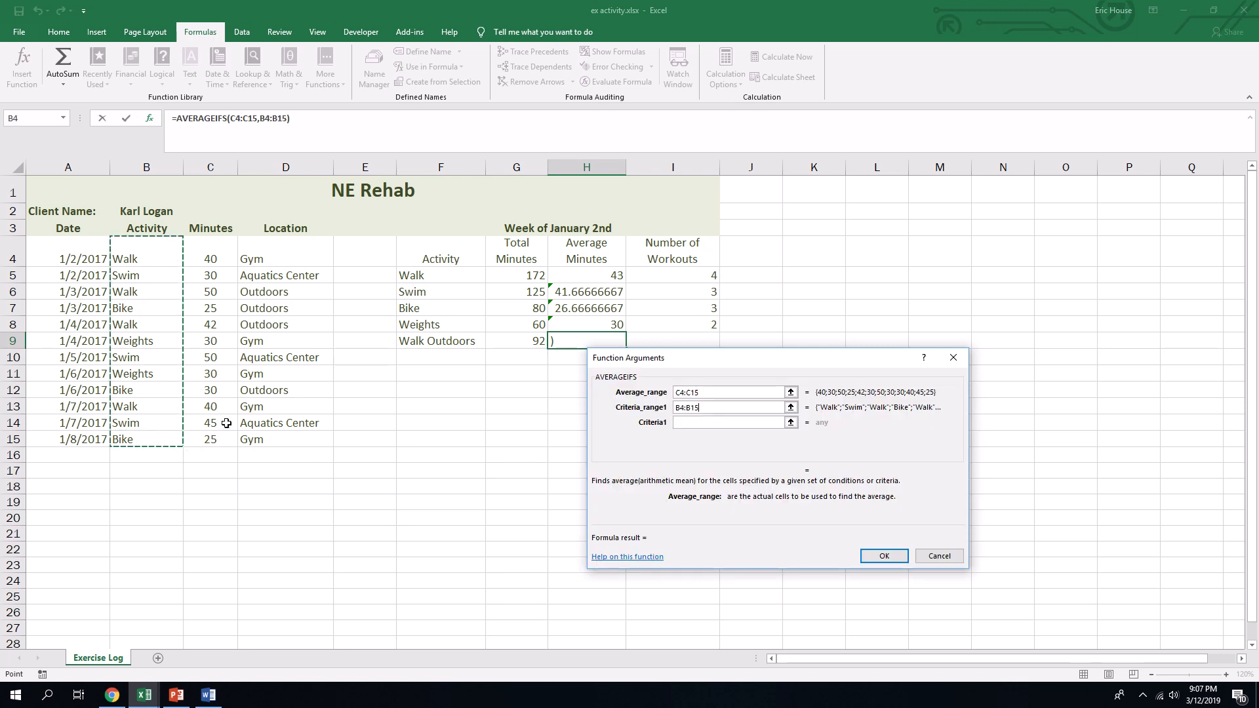
click(687, 423)
text("Walk")
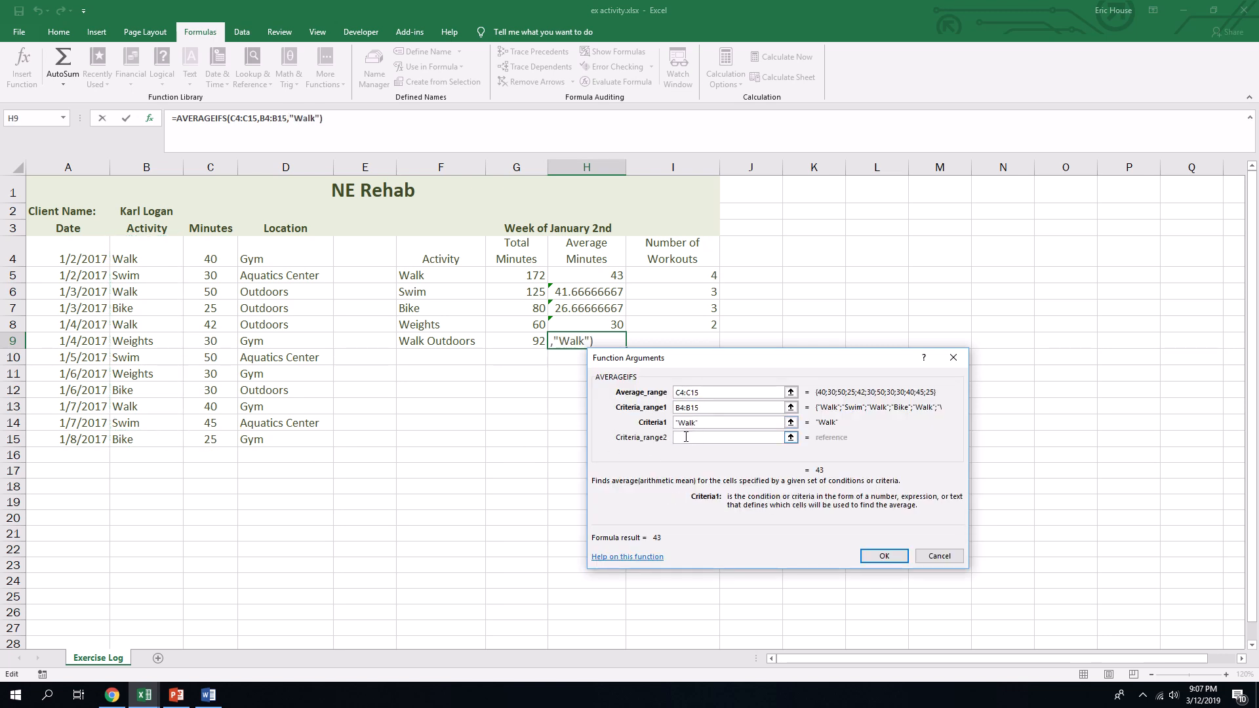
Add a second AVERAGEIFS condition with range D4:D15 and criteria "Outdoors", and complete the formula
click(686, 437)
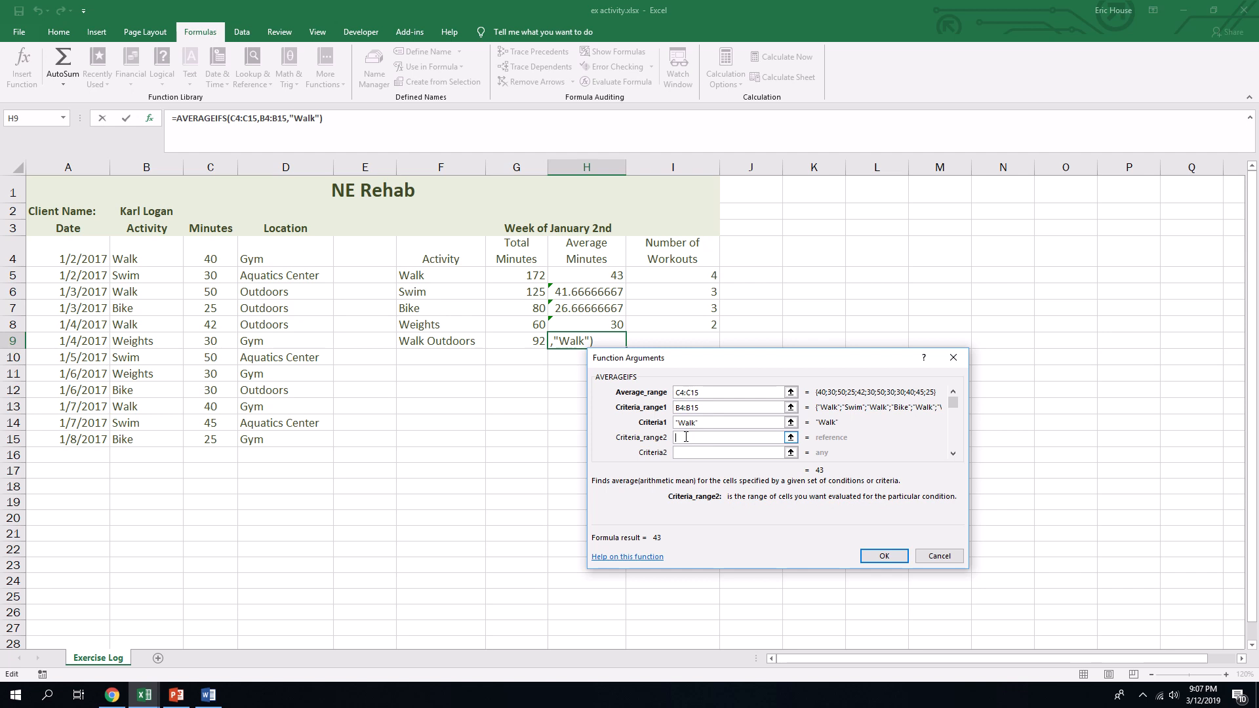
drag(277, 261, 277, 439)
click(729, 450)
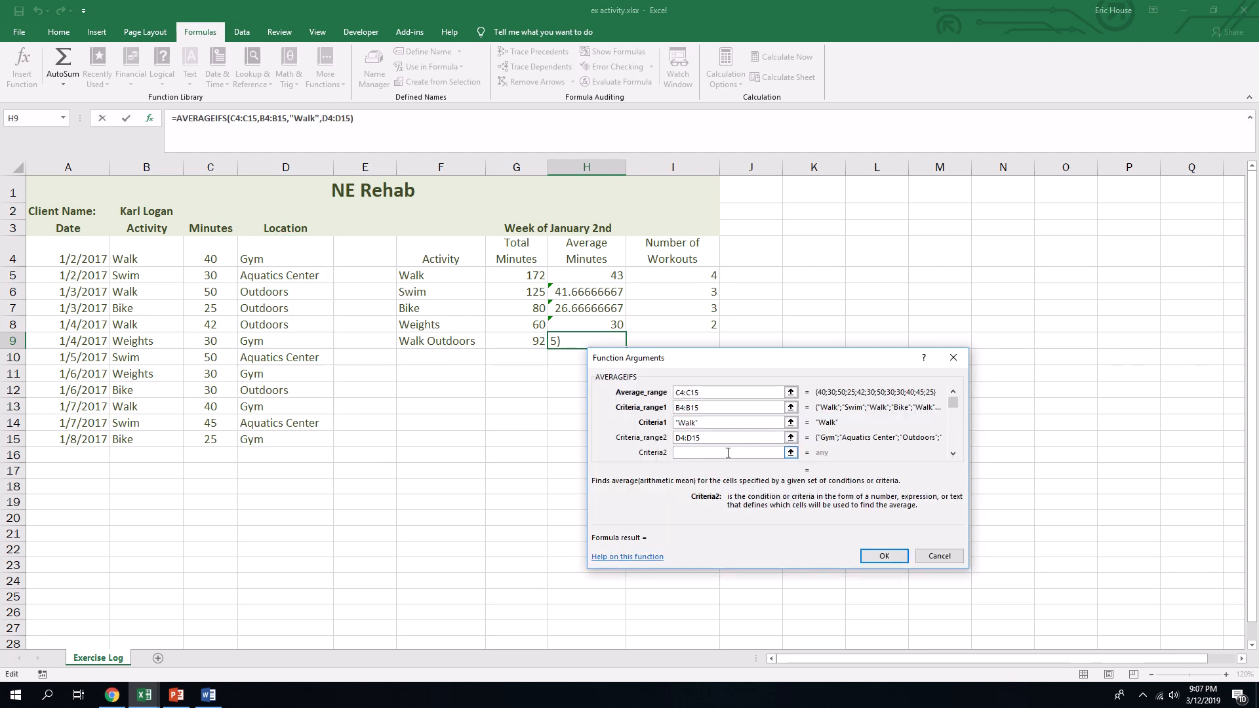
text("Outdoors")
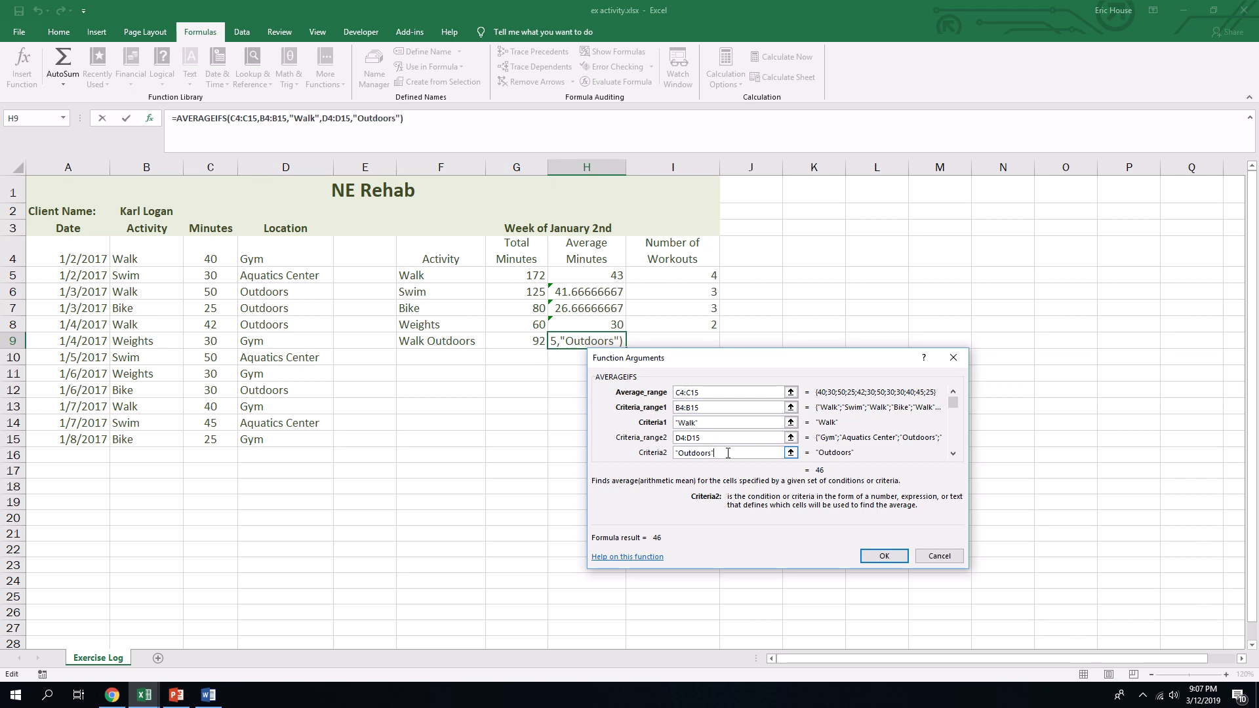
click(881, 556)
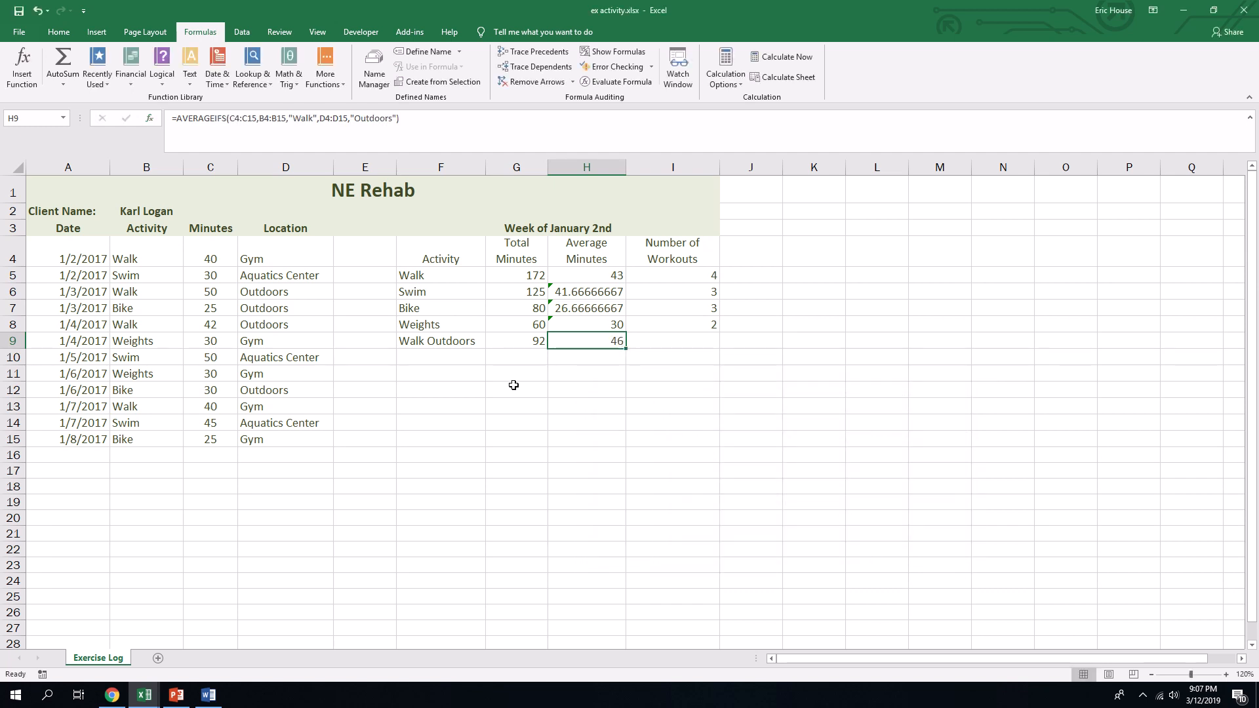
Insert a COUNTIFS function in cell I9 for the number of Walk Outdoors workouts
click(658, 340)
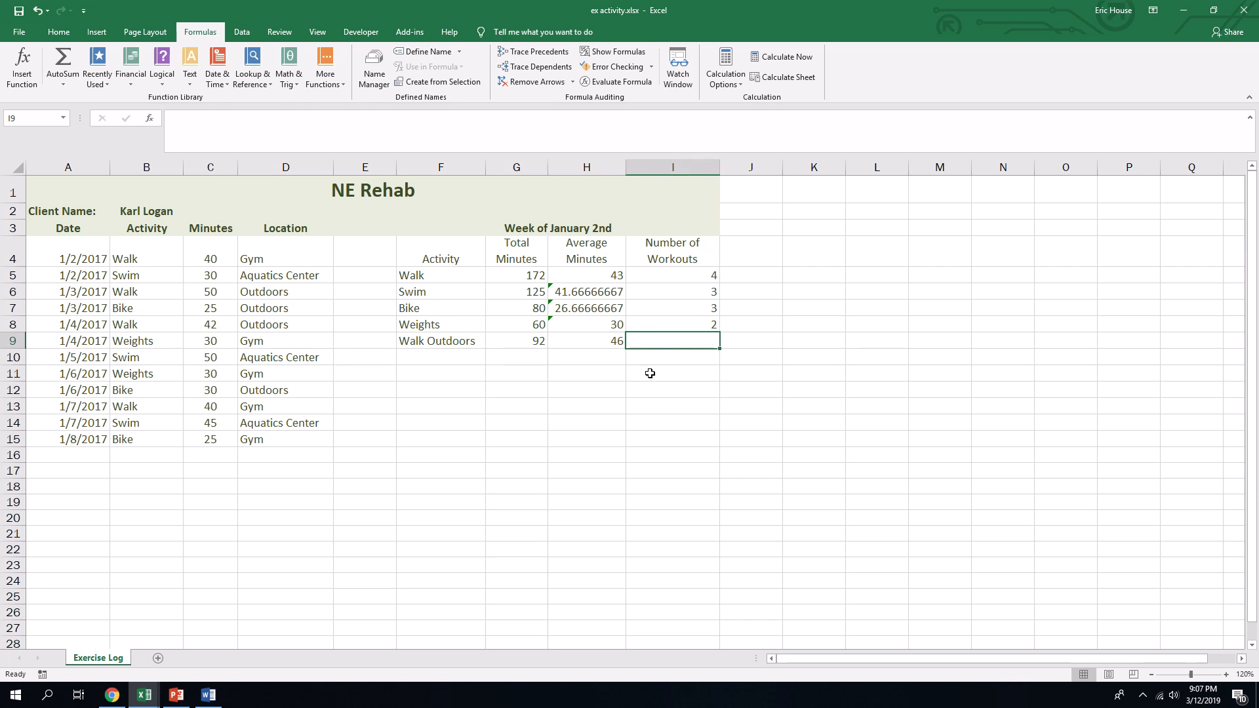
click(169, 83)
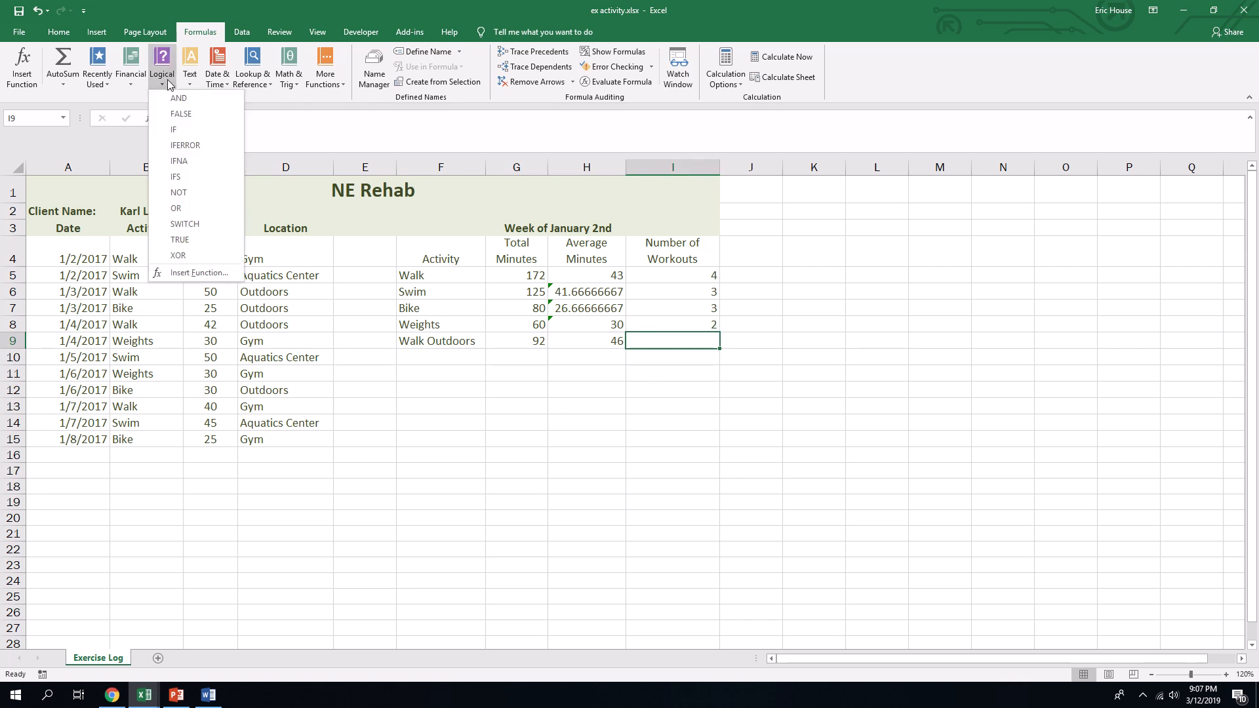
click(333, 84)
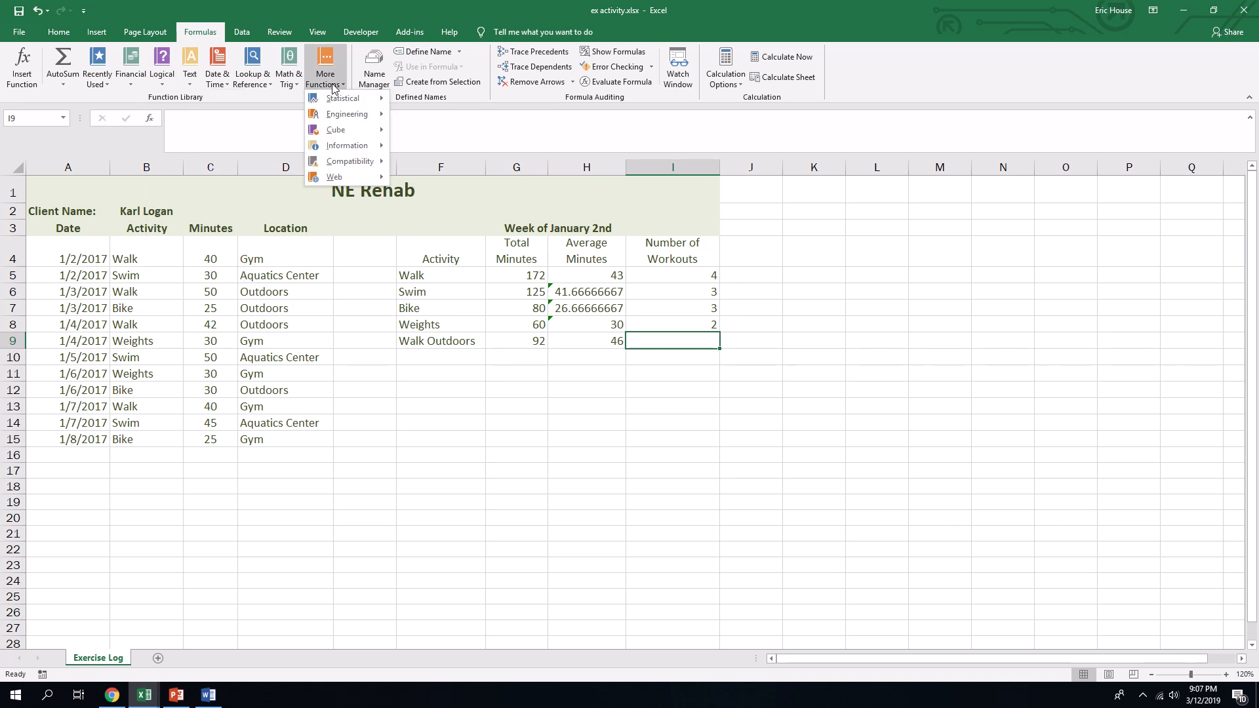
mouse_move(335, 101)
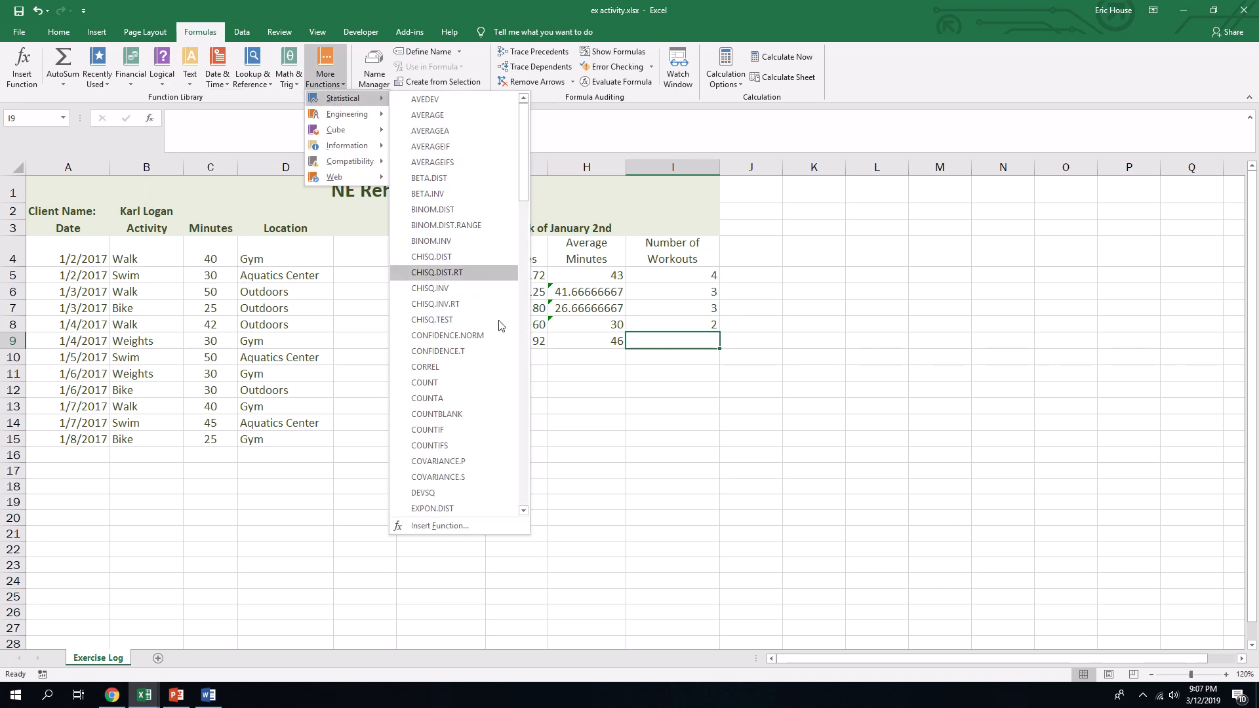
click(453, 444)
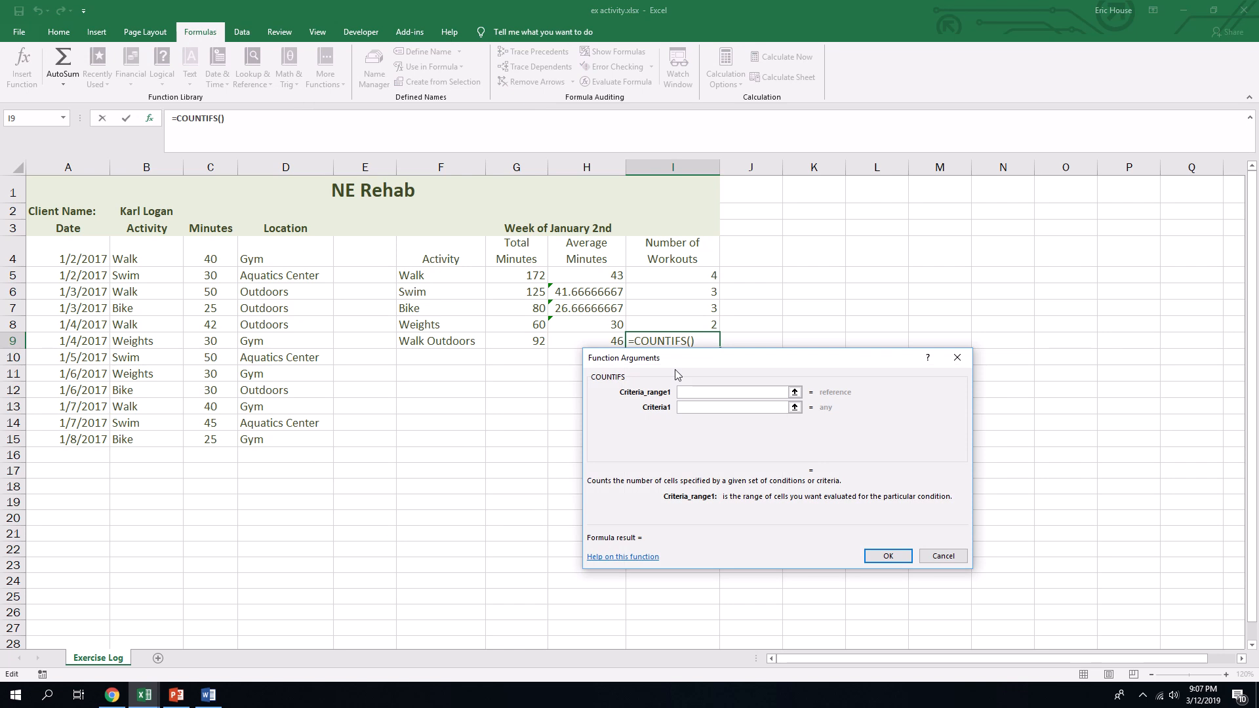
Set the first COUNTIFS condition to range B4:B15 with criteria "Walk"
drag(710, 365, 696, 404)
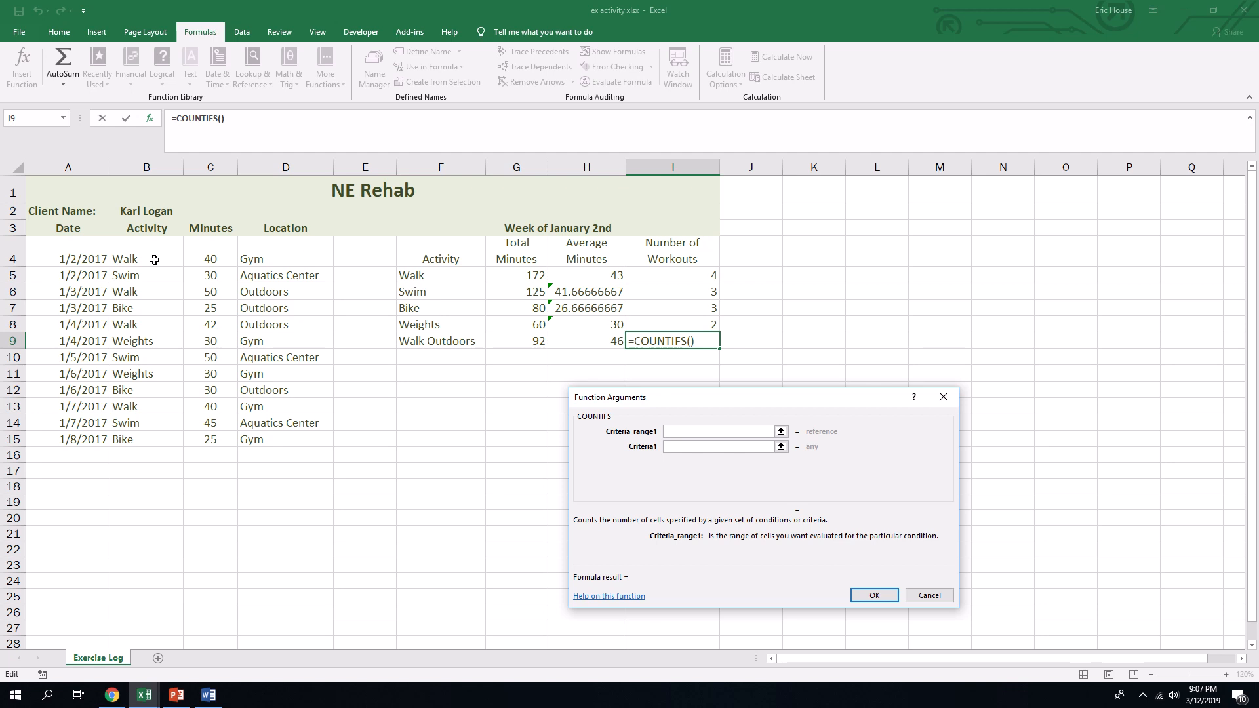
drag(154, 260, 153, 439)
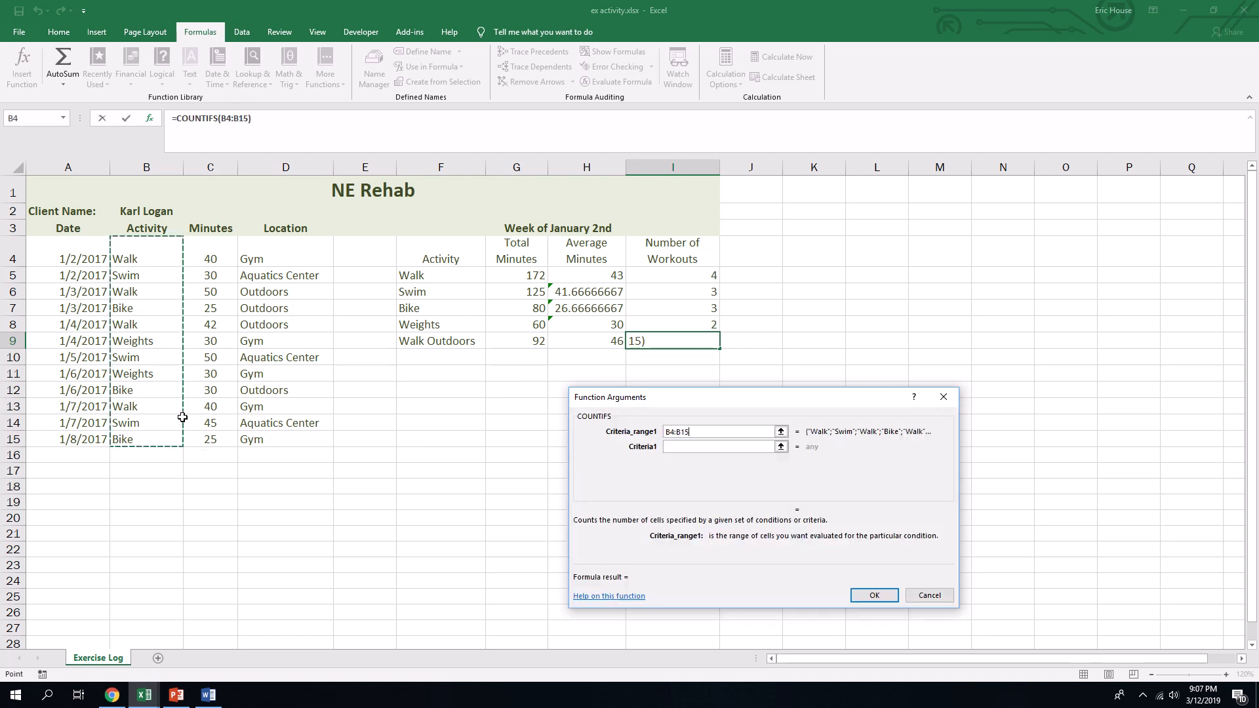
click(679, 448)
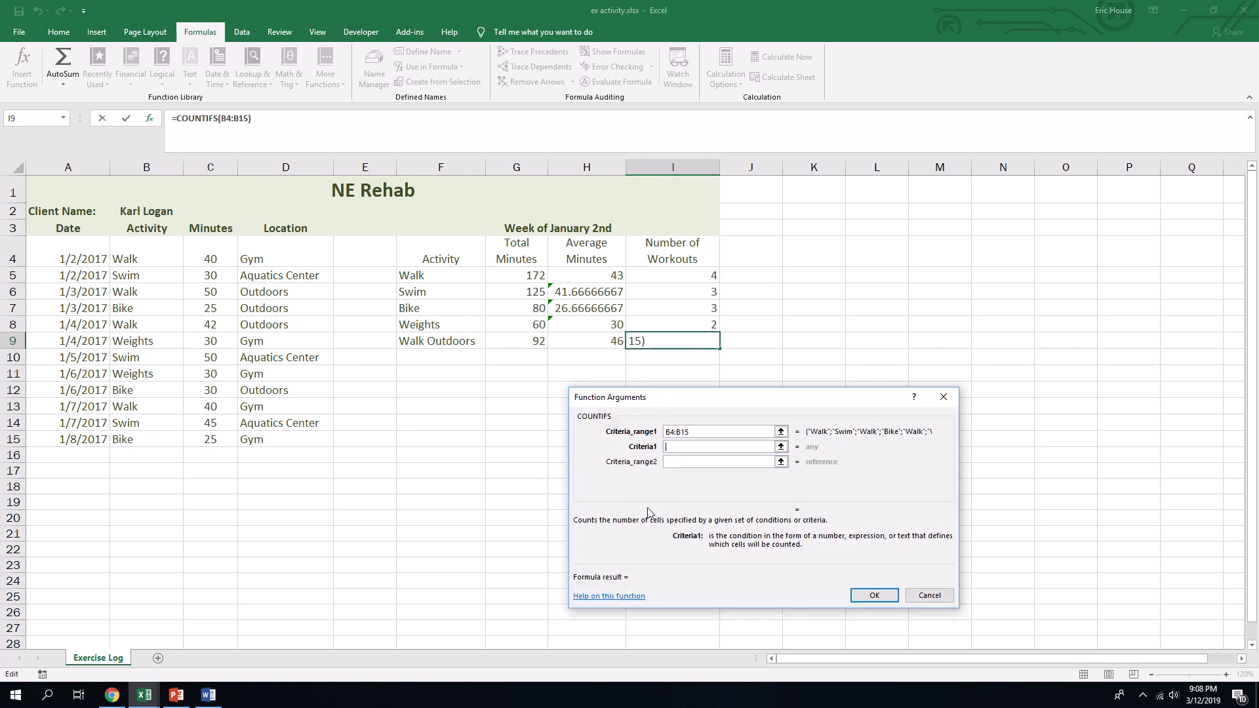
text("Walk")
Add a second COUNTIFS condition with range D4:D15 and criteria "Outdoors", and complete the formula
click(678, 462)
drag(281, 262, 276, 438)
click(683, 476)
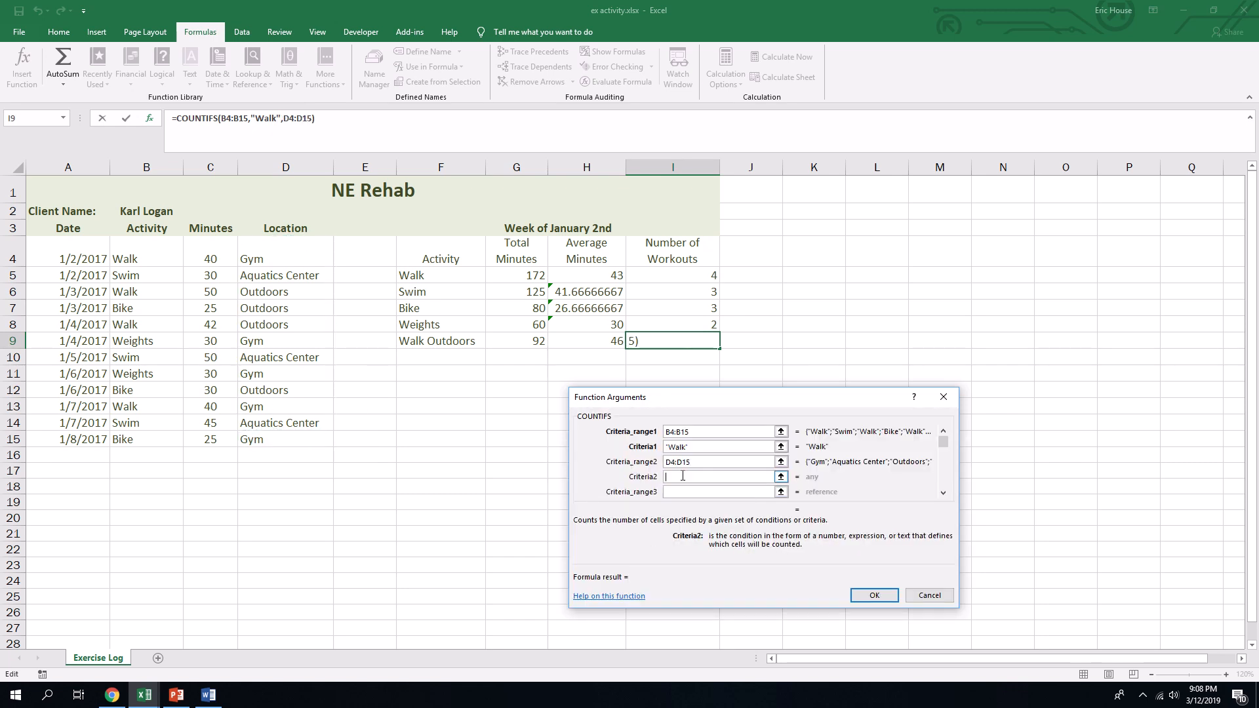
text("Outdoors")
click(874, 595)
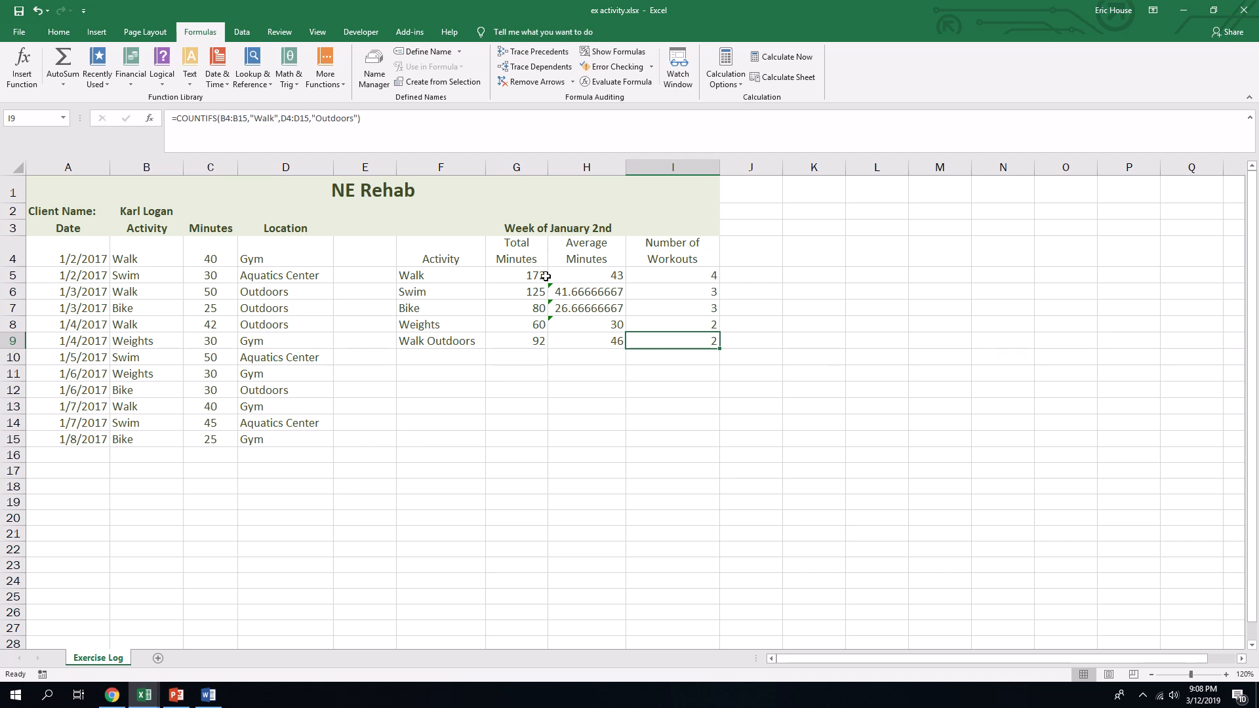
Center the summary results in cells G5:I9 horizontally
drag(543, 275, 630, 341)
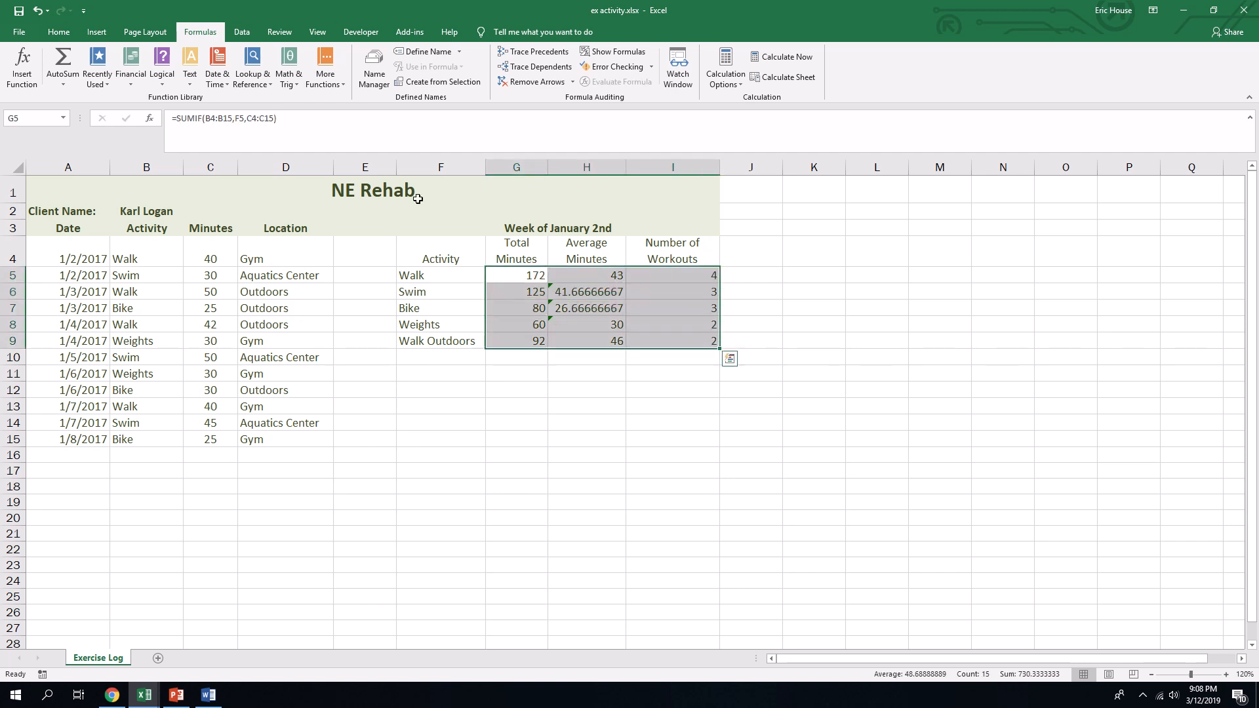
click(64, 37)
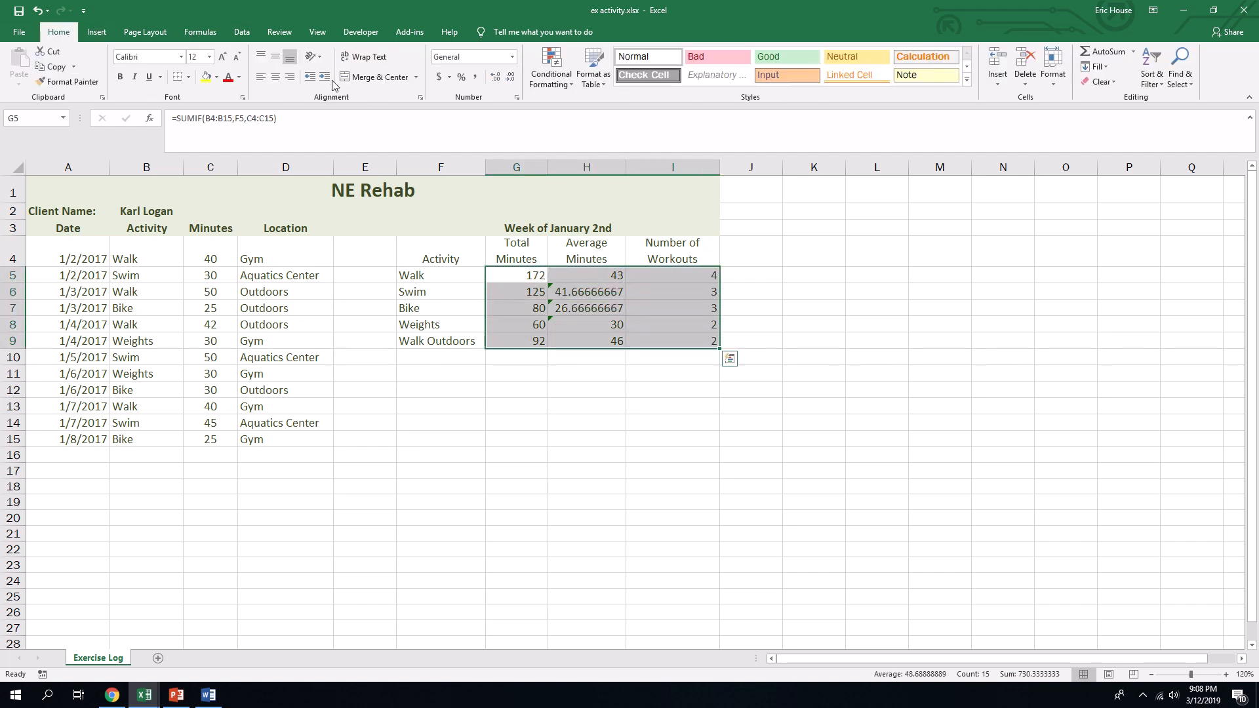
click(274, 77)
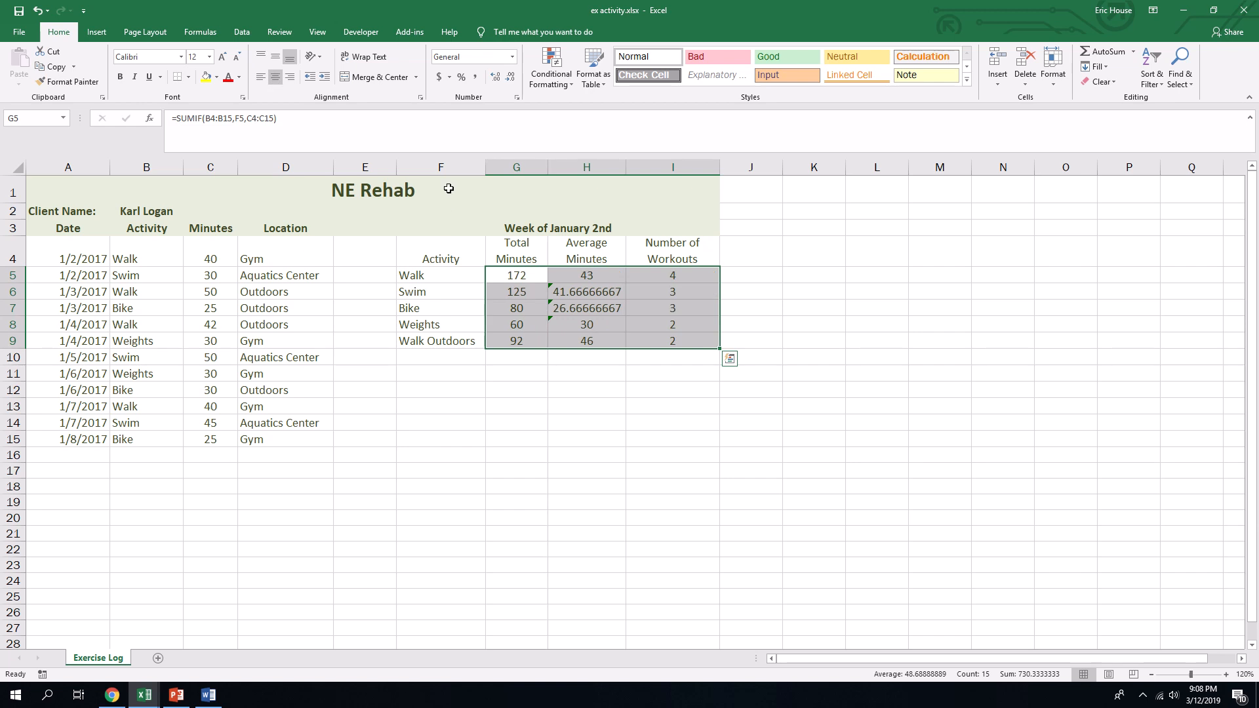
Format the average minutes in H5:H9 to show one decimal place
drag(587, 275, 589, 339)
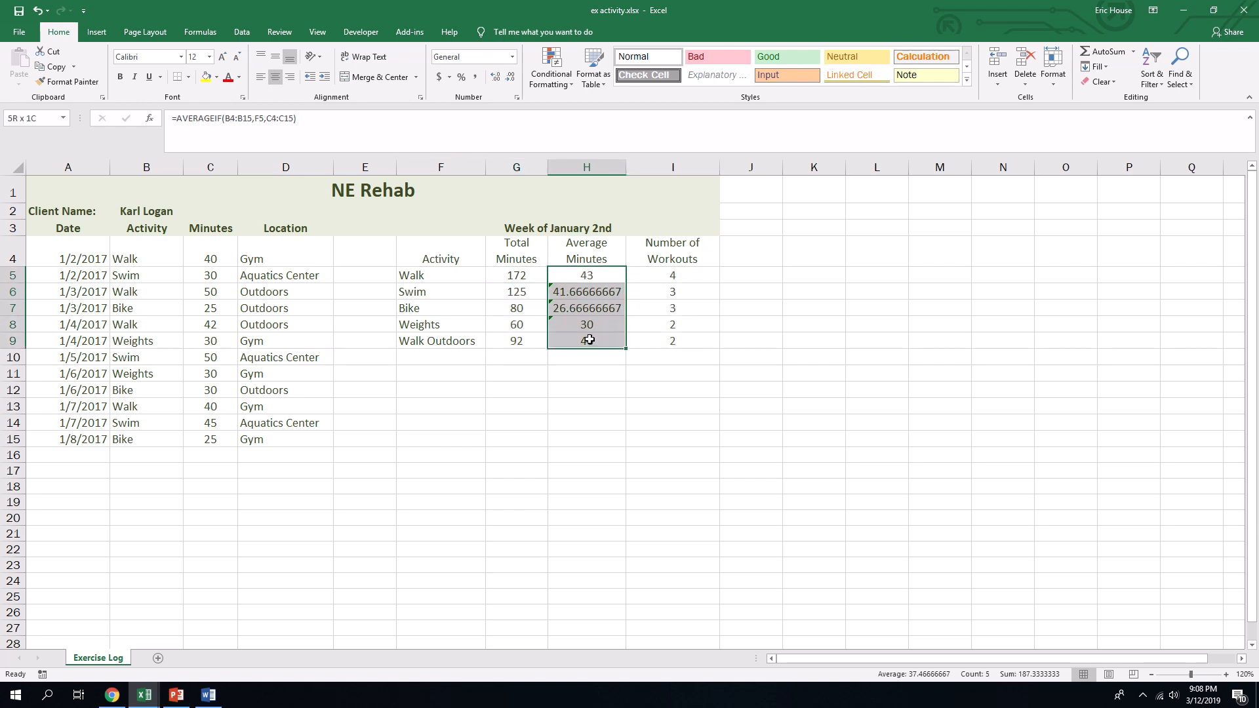
click(510, 78)
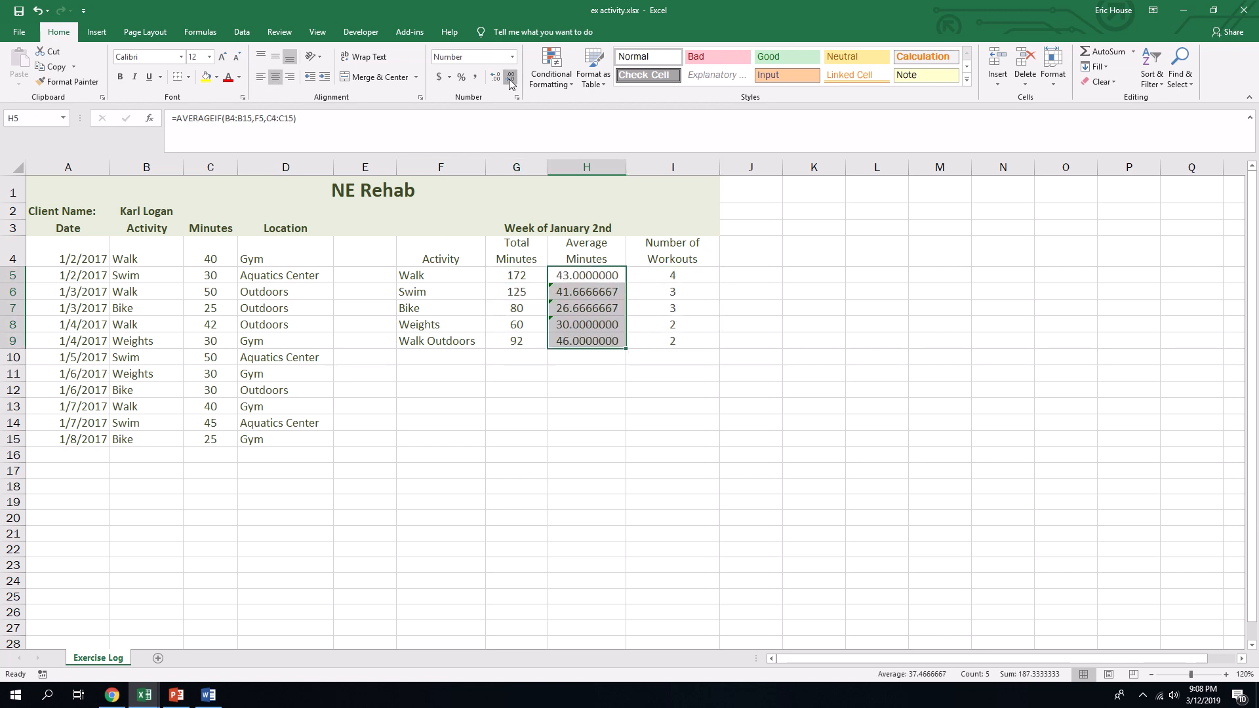
click(510, 78)
click(510, 78)
click(510, 78)
click(510, 78)
click(511, 78)
click(510, 78)
click(510, 78)
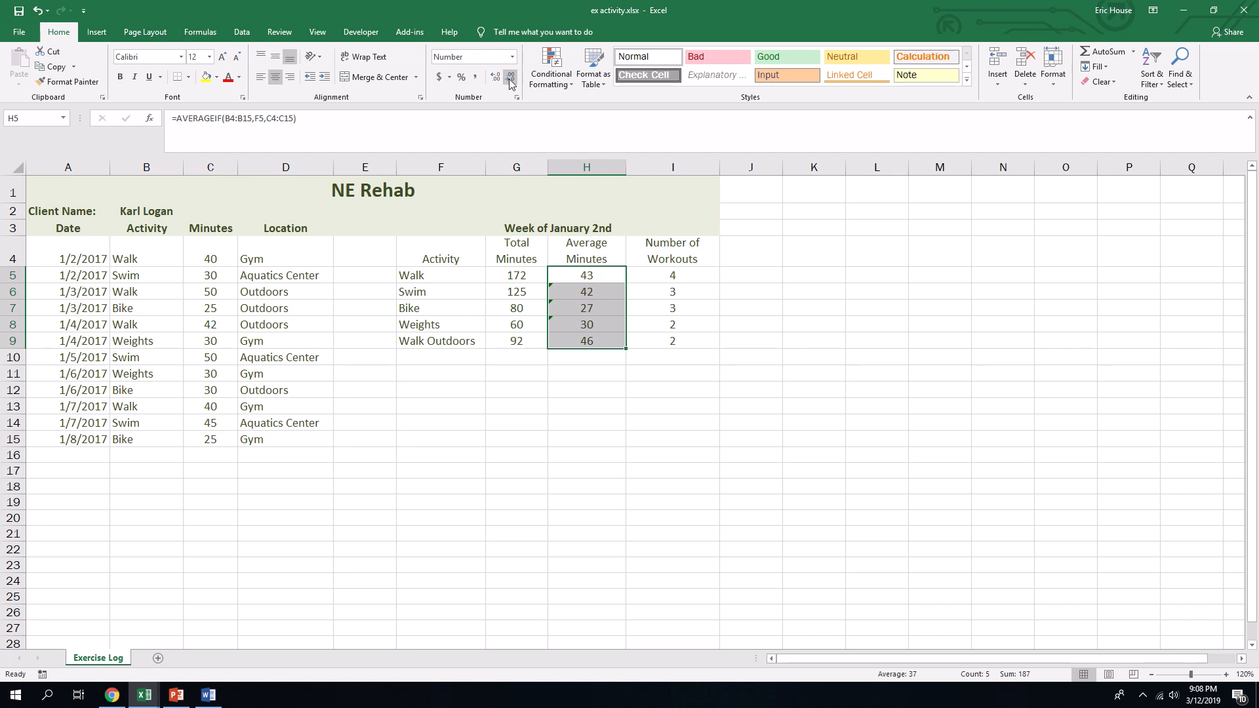
click(496, 79)
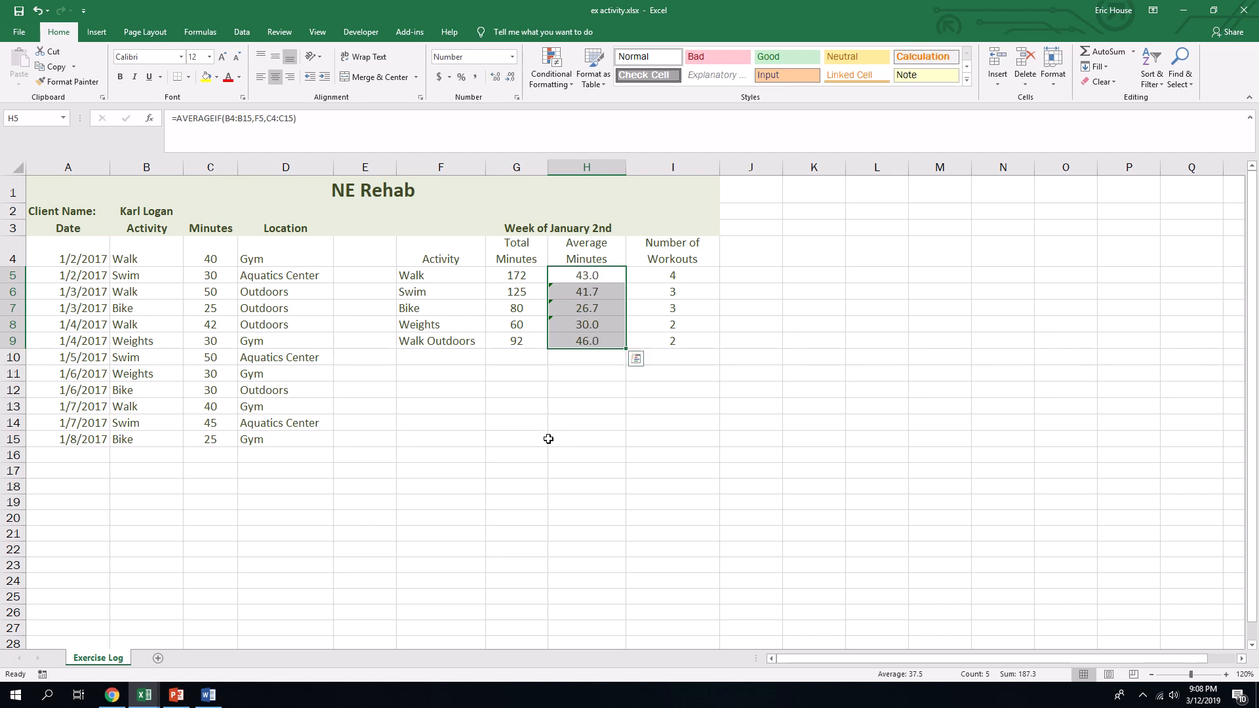
click(536, 406)
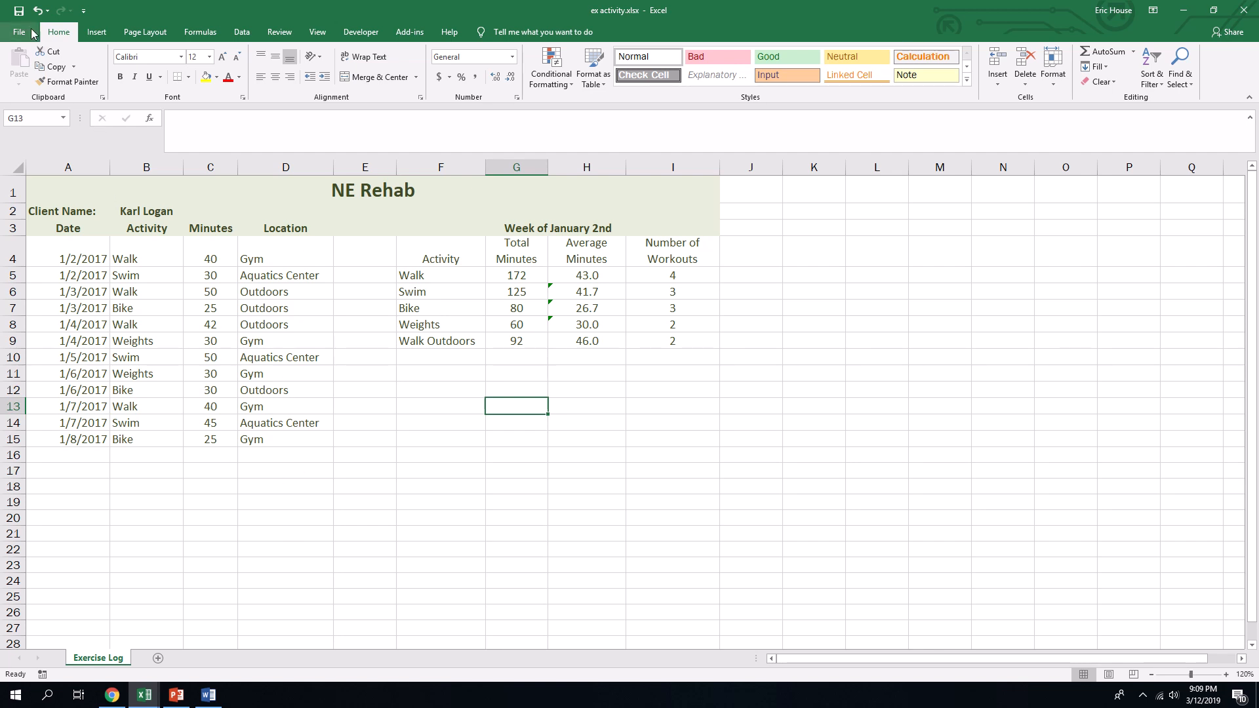
mouse_move(672, 6)
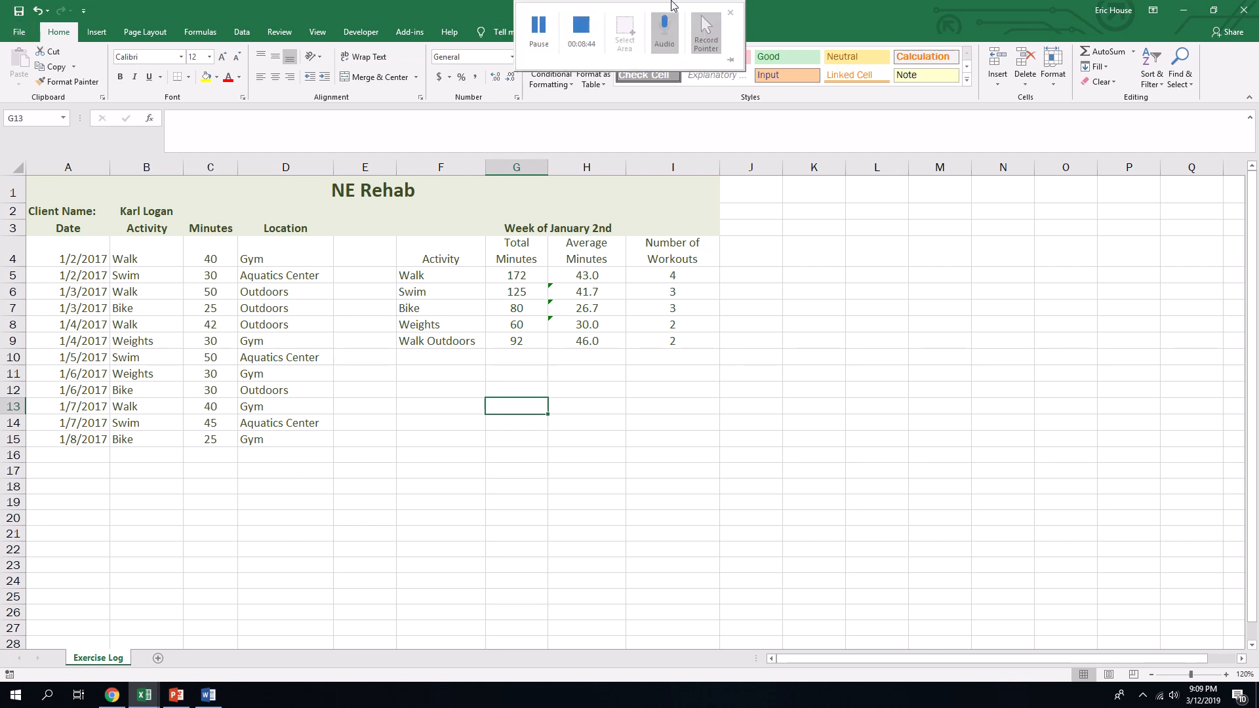